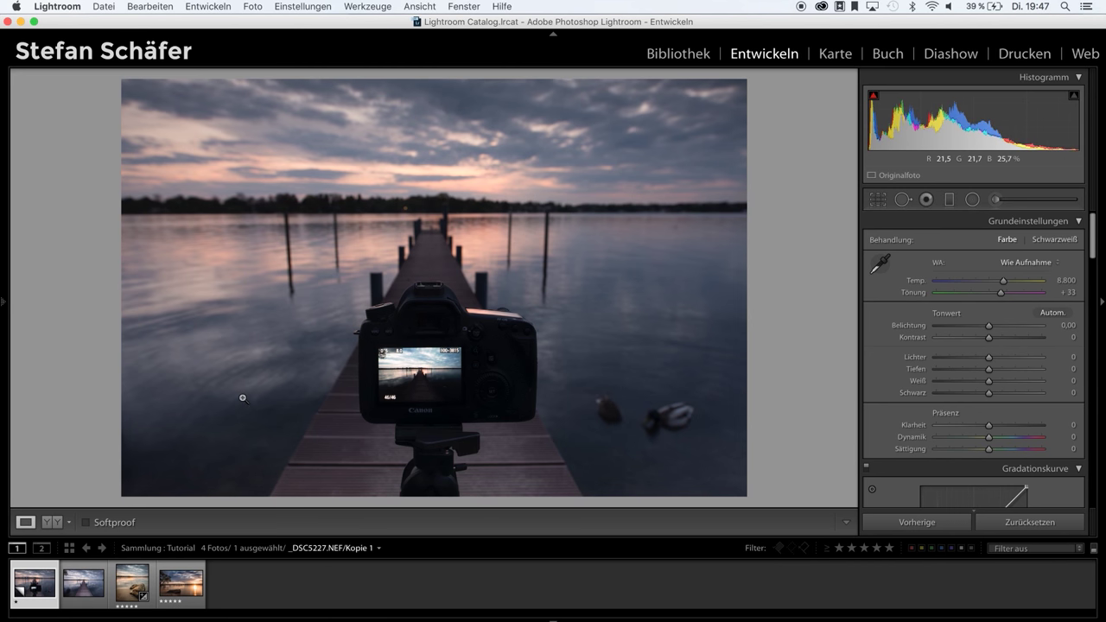
Step: Preview the driftwood shot, then display the plain jetty photo _DSC5229.NEF
{"action": "left_click", "coordinate": [121, 595]}
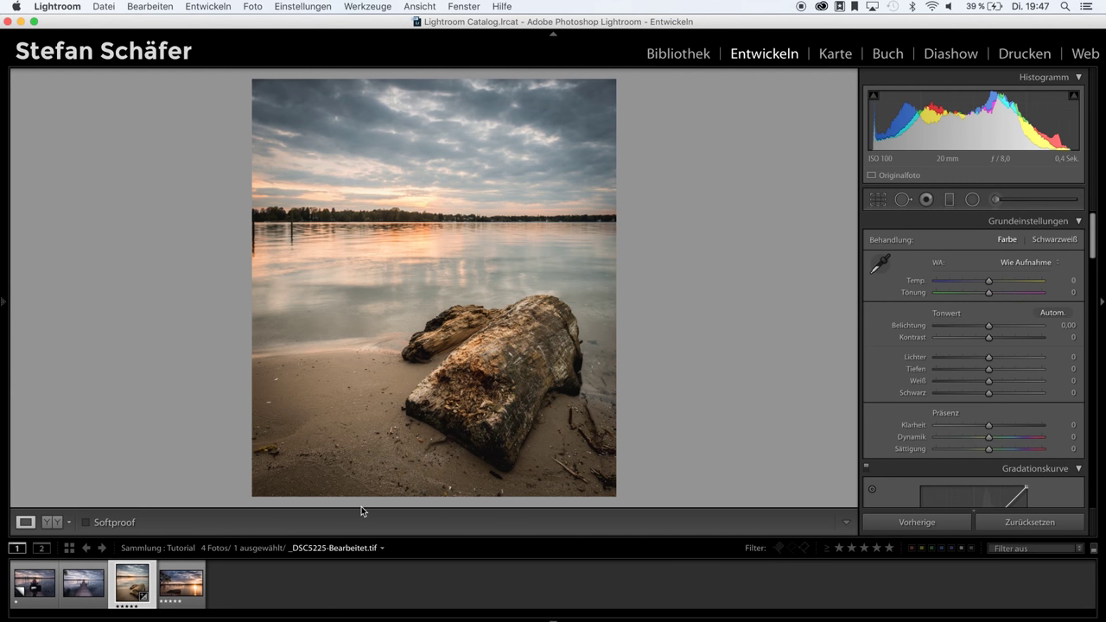
{"action": "left_click", "coordinate": [77, 598]}
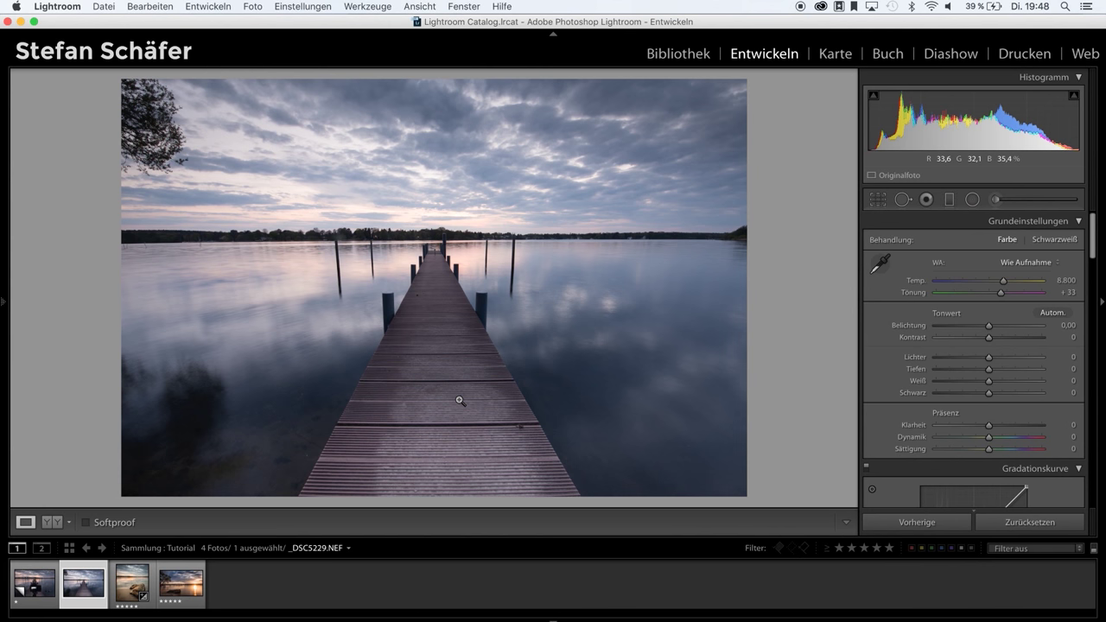
Step: Go back to the jetty photo with the camera, _DSC5227.NEF/Kopie 1
{"action": "key", "text": "Left"}
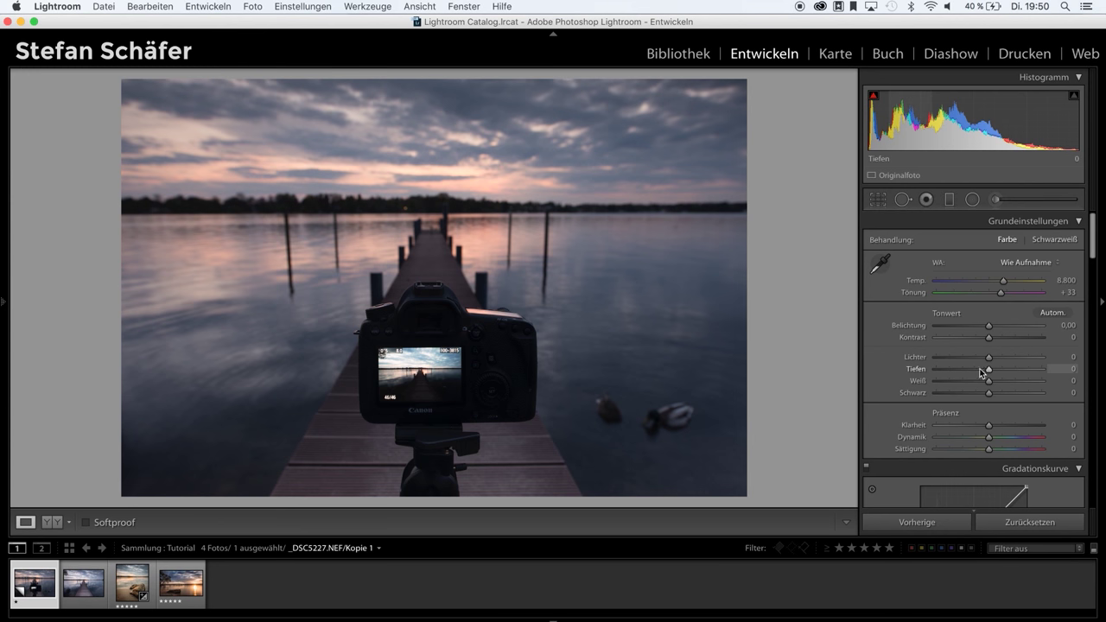
Step: Set Shadows +79, Highlights −46, Whites +20, Blacks −9 and Exposure +0,45 in Basic
{"action": "left_click_drag", "start_coordinate": [989, 370], "coordinate": [1031, 373]}
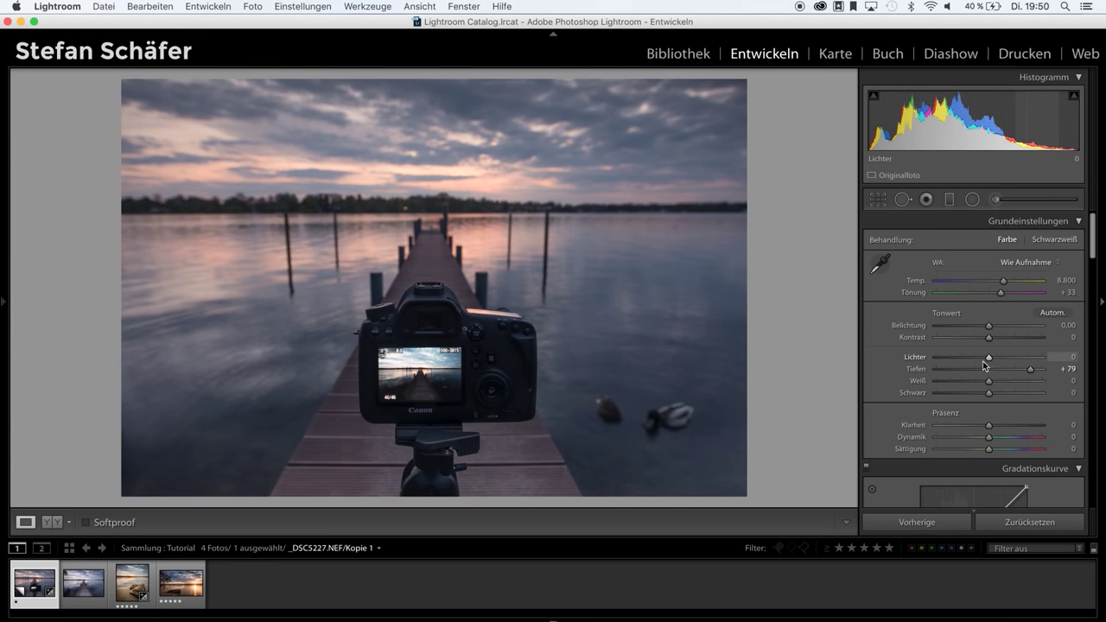
{"action": "left_click_drag", "start_coordinate": [970, 356], "coordinate": [963, 356]}
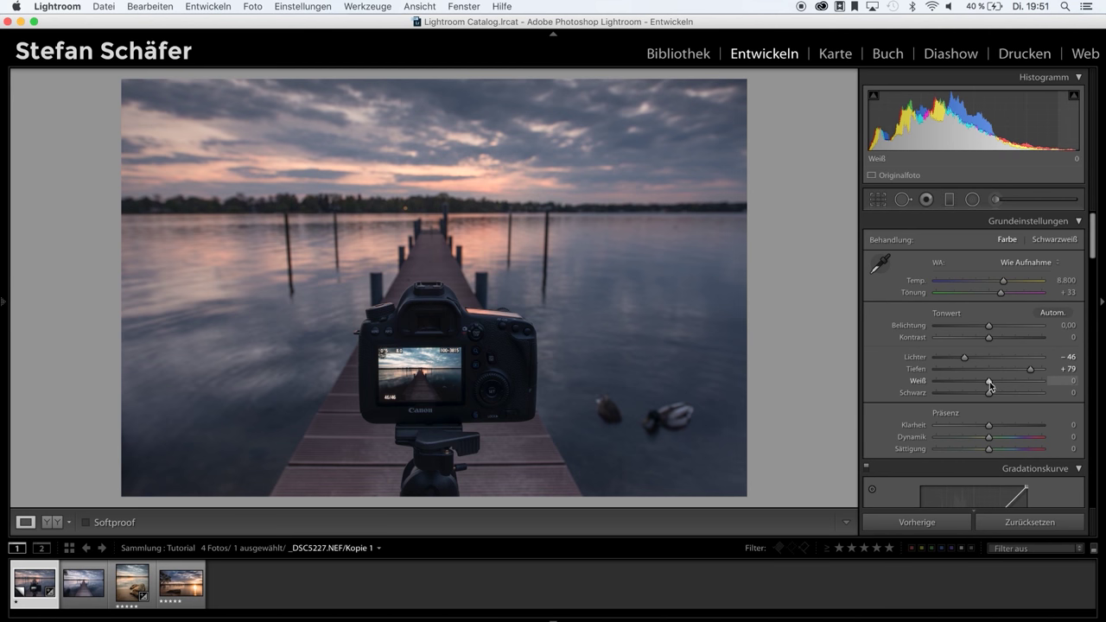
{"action": "left_click_drag", "start_coordinate": [990, 381], "coordinate": [999, 382], "text": "alt"}
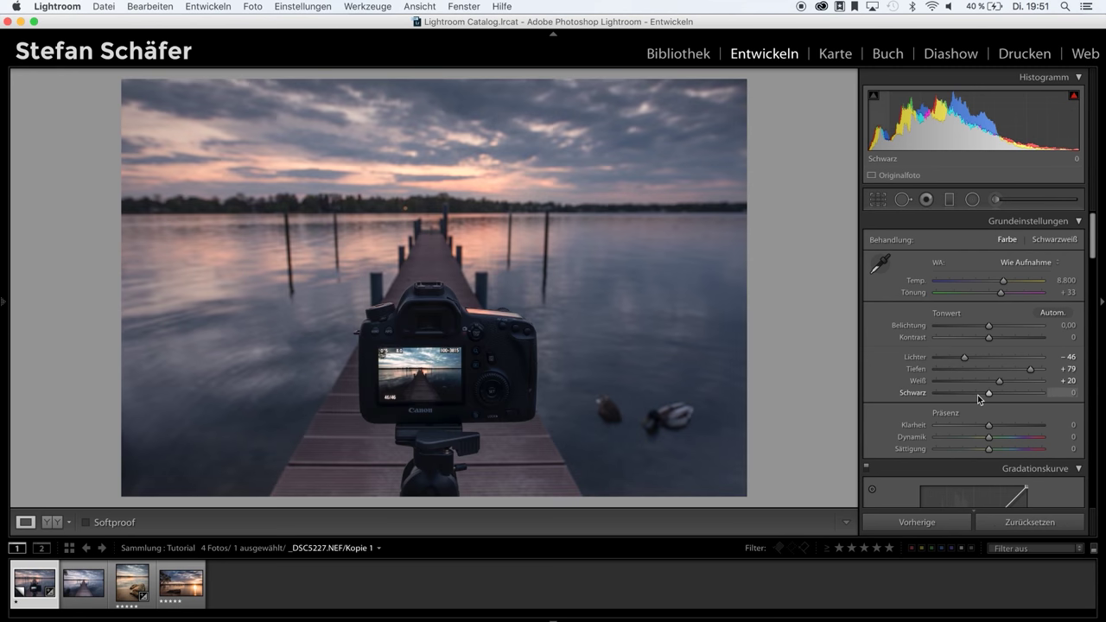
{"action": "left_click_drag", "start_coordinate": [989, 393], "coordinate": [983, 394], "text": "alt"}
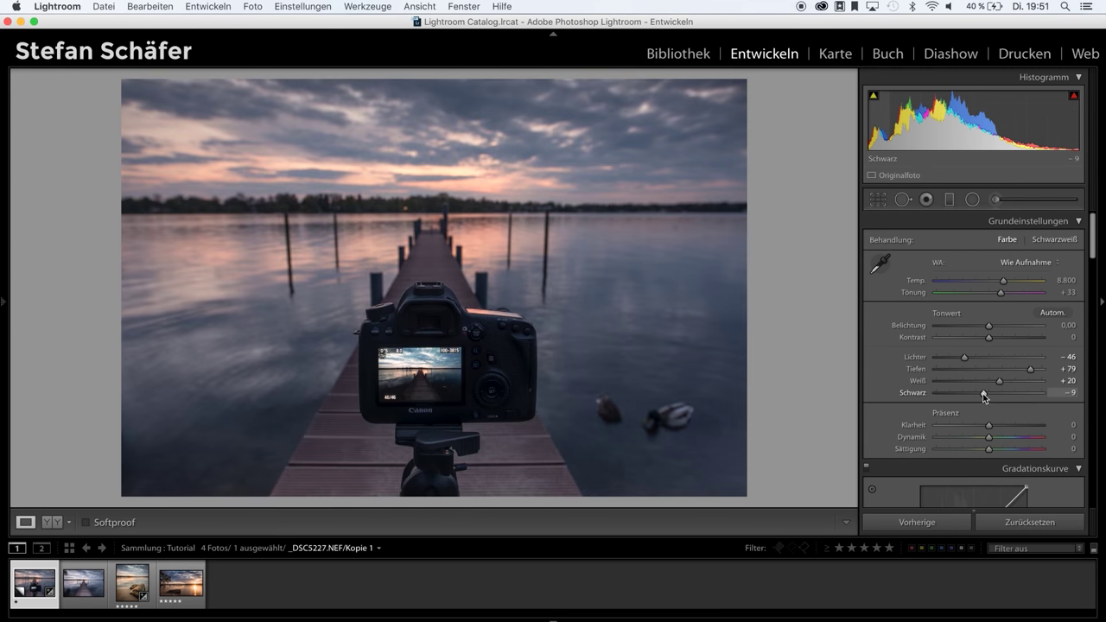
{"action": "left_click_drag", "start_coordinate": [989, 326], "coordinate": [994, 324]}
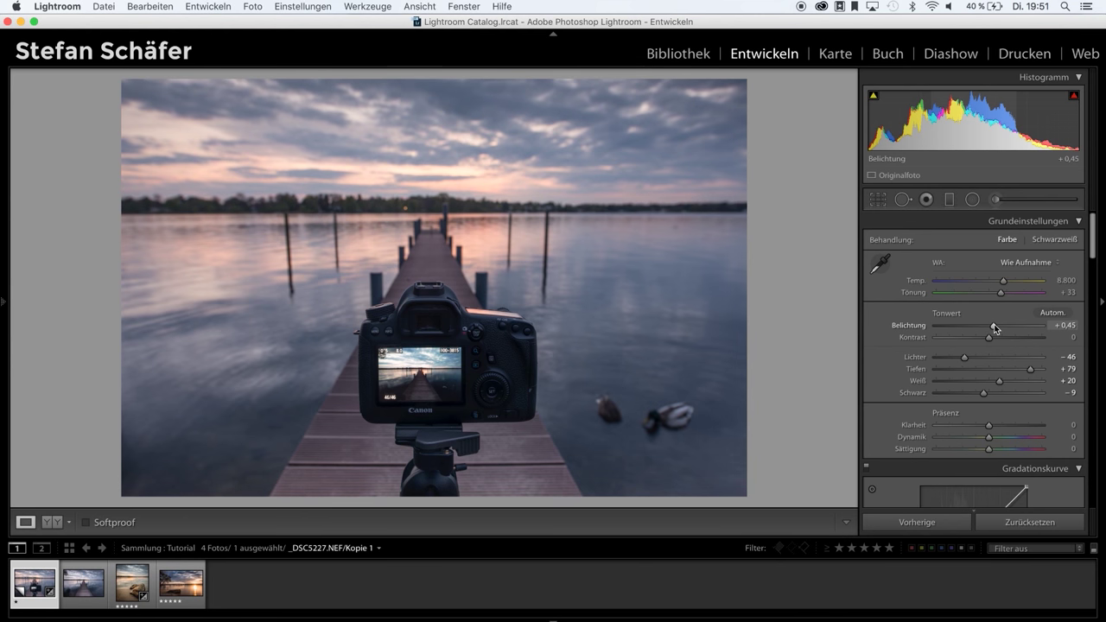
Step: Raise Contrast to +22 and Whites to +24 in the Basic panel
{"action": "left_click", "coordinate": [991, 336]}
{"action": "left_click_drag", "start_coordinate": [991, 336], "coordinate": [996, 340]}
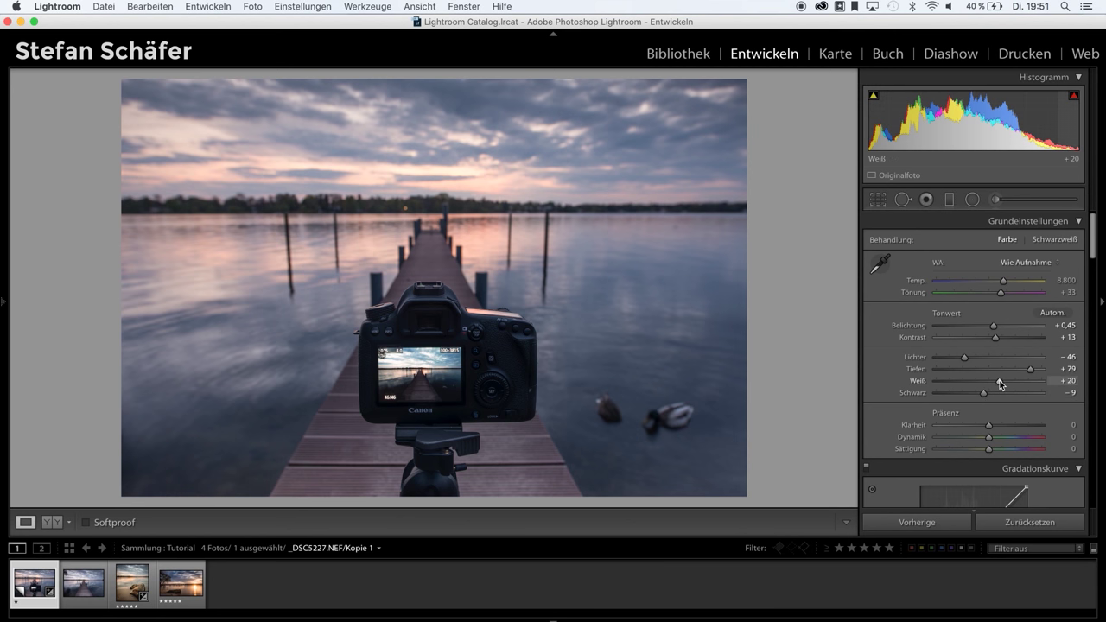
{"action": "left_click_drag", "start_coordinate": [1000, 381], "coordinate": [1002, 382]}
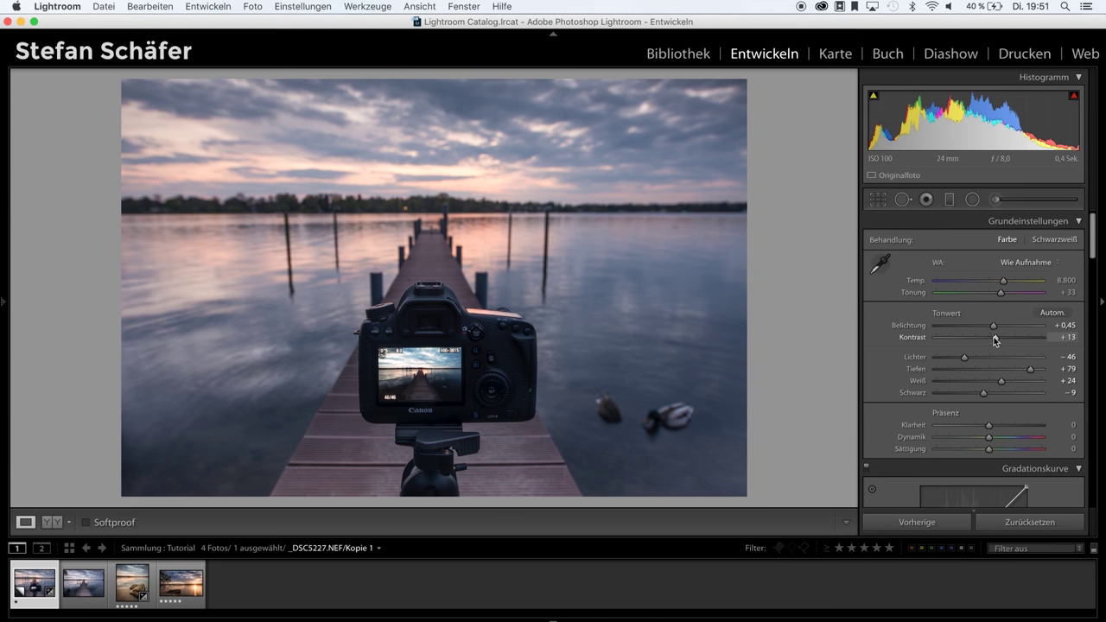
{"action": "mouse_move", "coordinate": [999, 337]}
{"action": "left_mouse_down"}
{"action": "mouse_move", "coordinate": [1029, 330]}
{"action": "mouse_move", "coordinate": [1000, 329]}
{"action": "left_mouse_up"}
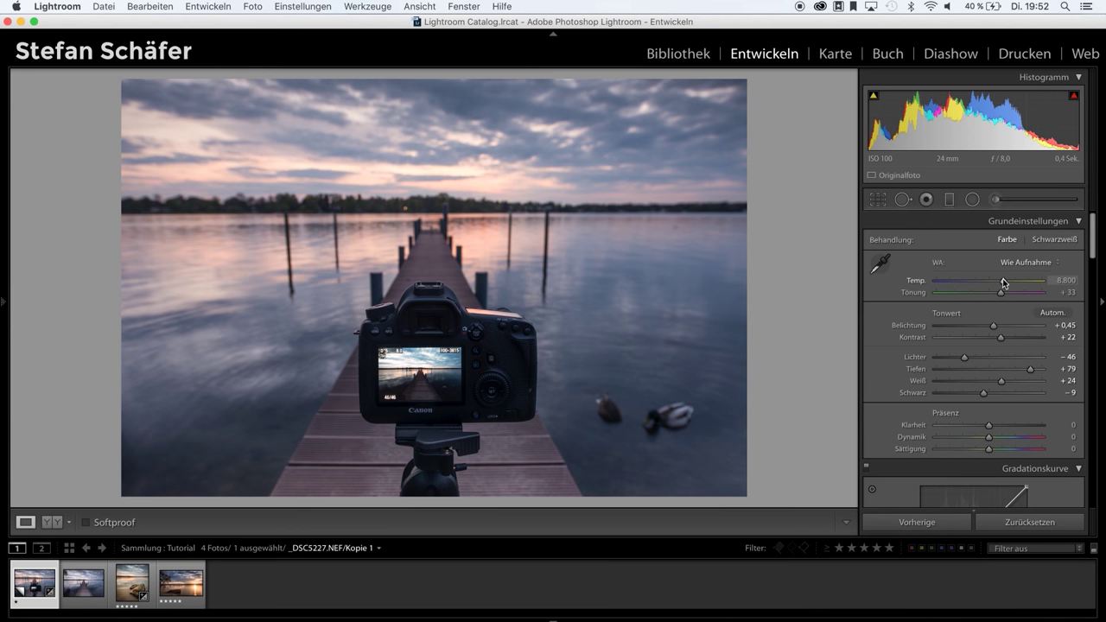
Step: Warm Temp to 10.056 and set Clarity +7, Vibrance +25, Saturation −8
{"action": "left_click_drag", "start_coordinate": [1004, 283], "coordinate": [1010, 284]}
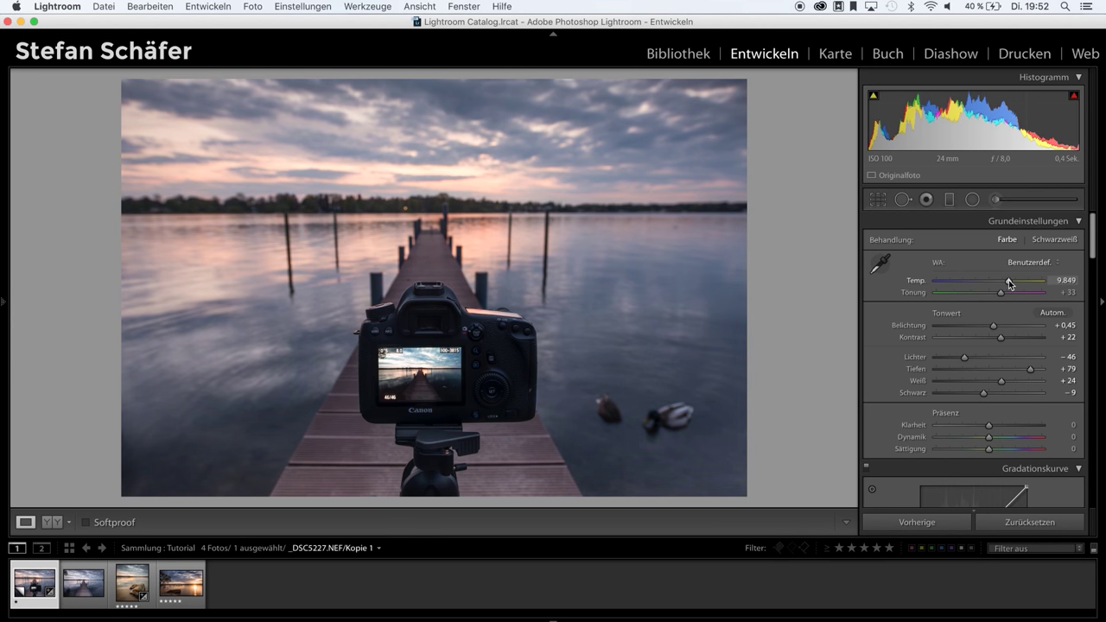
{"action": "left_click_drag", "start_coordinate": [1011, 284], "coordinate": [1011, 285]}
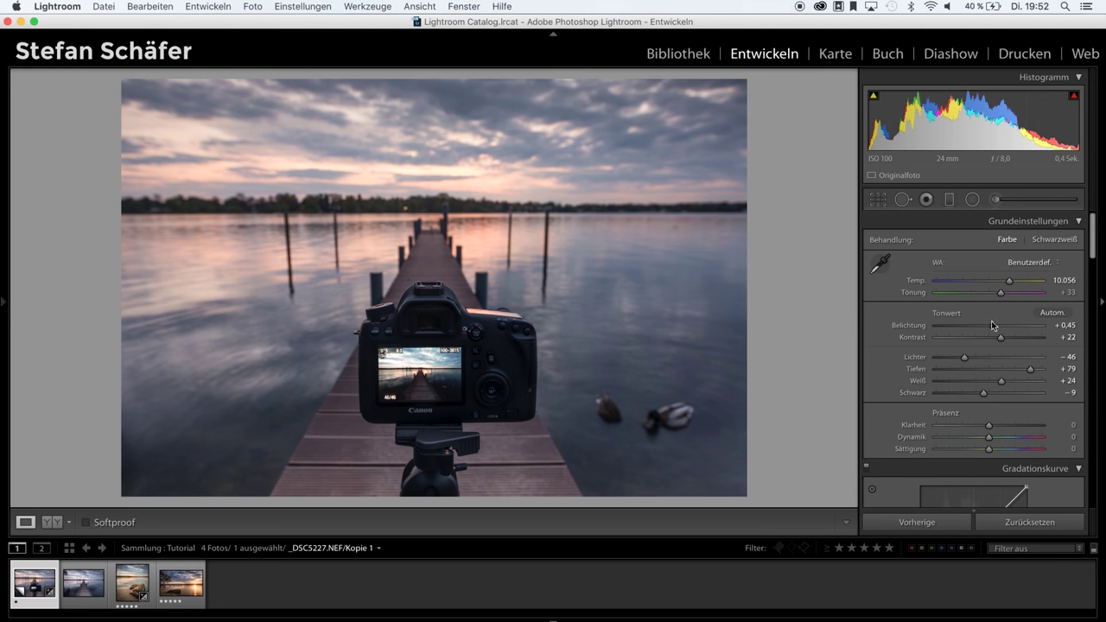
{"action": "left_click_drag", "start_coordinate": [992, 425], "coordinate": [995, 424]}
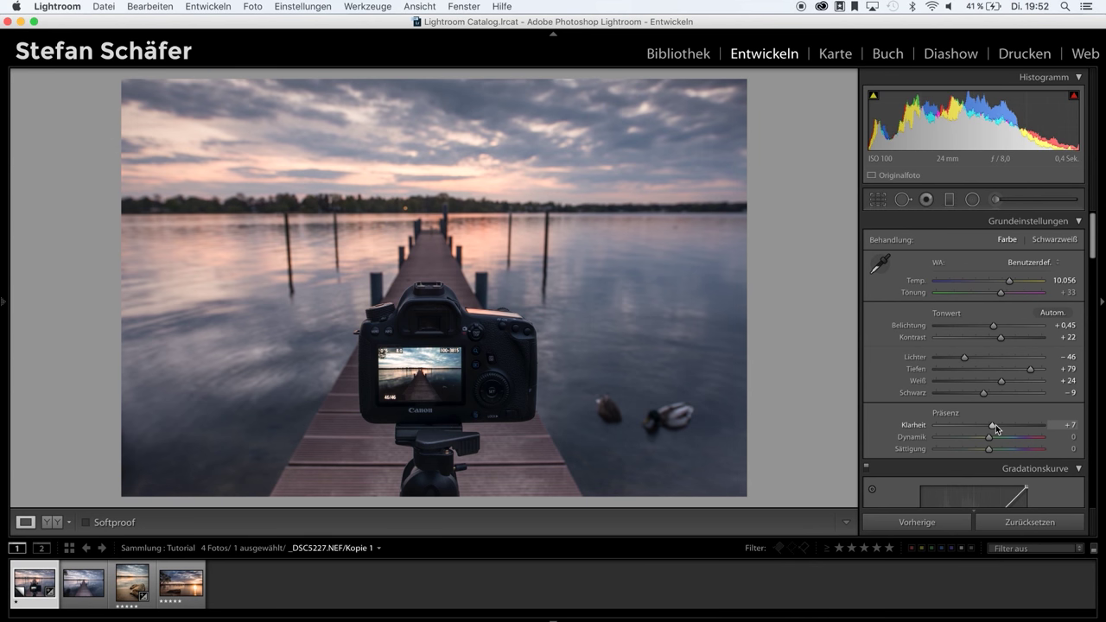
{"action": "left_click", "coordinate": [1002, 438]}
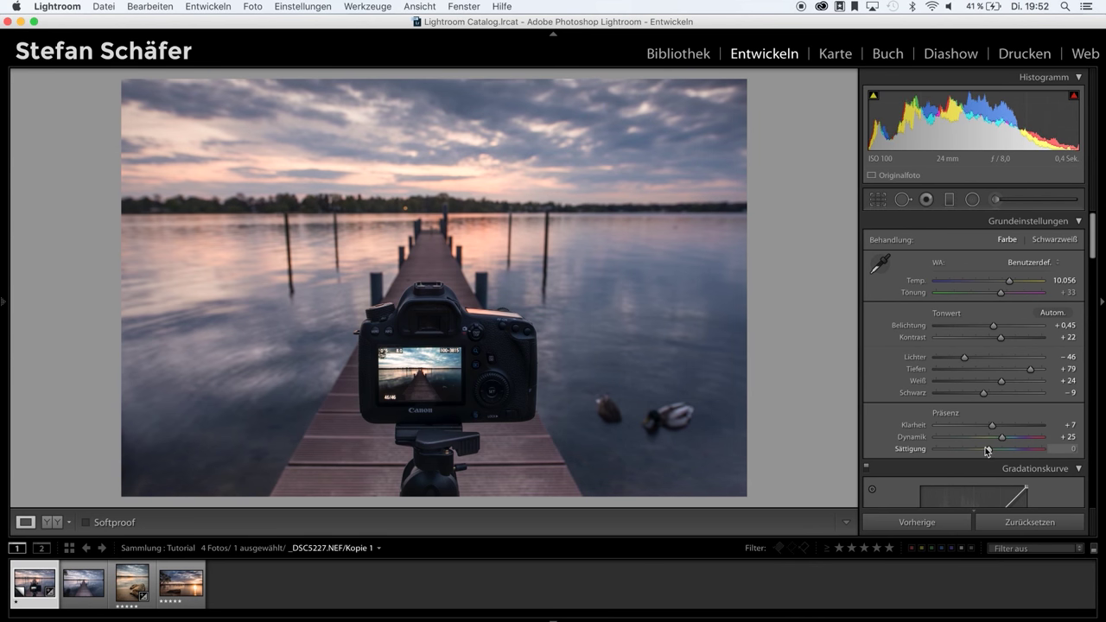
{"action": "left_click_drag", "start_coordinate": [987, 451], "coordinate": [985, 449]}
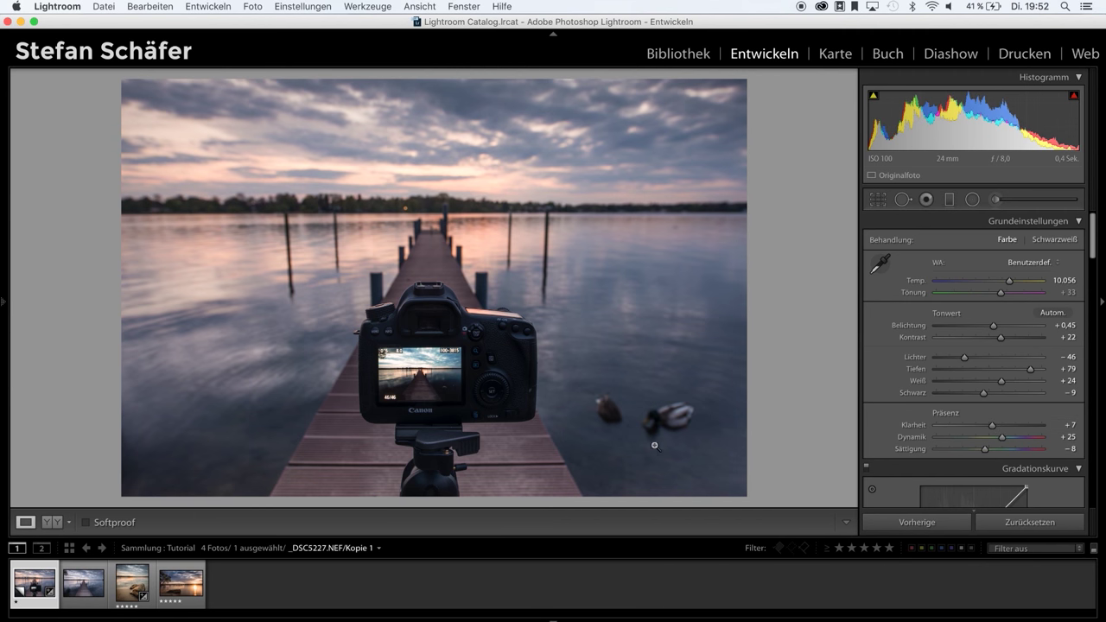
Step: Check the camera display at 1:1, then lower Tint to +18
{"action": "left_click", "coordinate": [417, 380]}
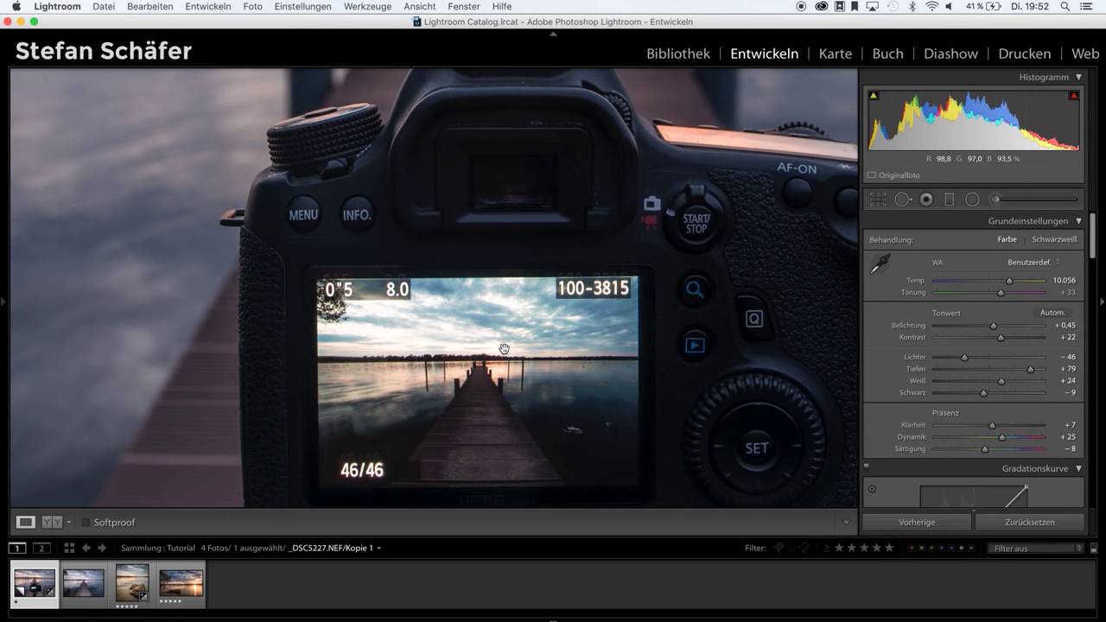
{"action": "left_click", "coordinate": [541, 357]}
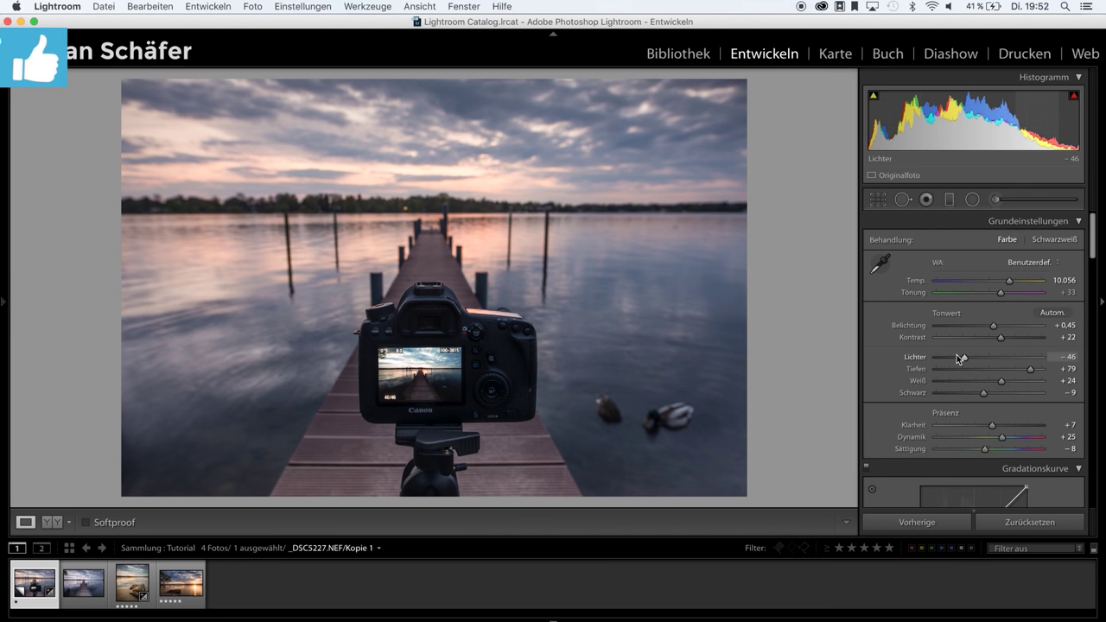
{"action": "left_click_drag", "start_coordinate": [1002, 294], "coordinate": [999, 296]}
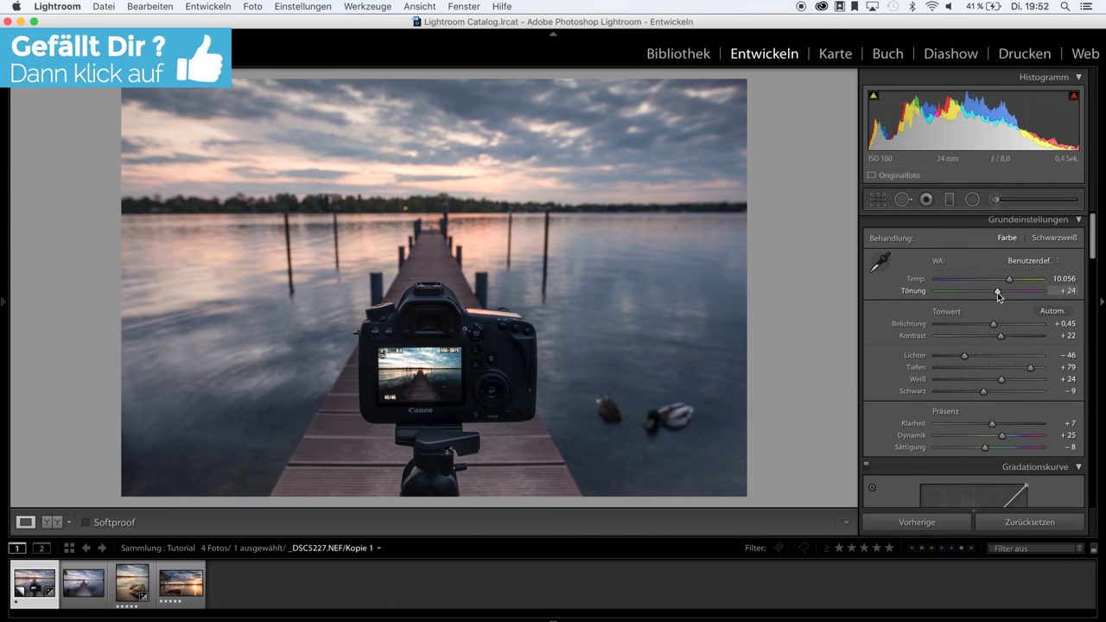
{"action": "left_click_drag", "start_coordinate": [1000, 297], "coordinate": [997, 297]}
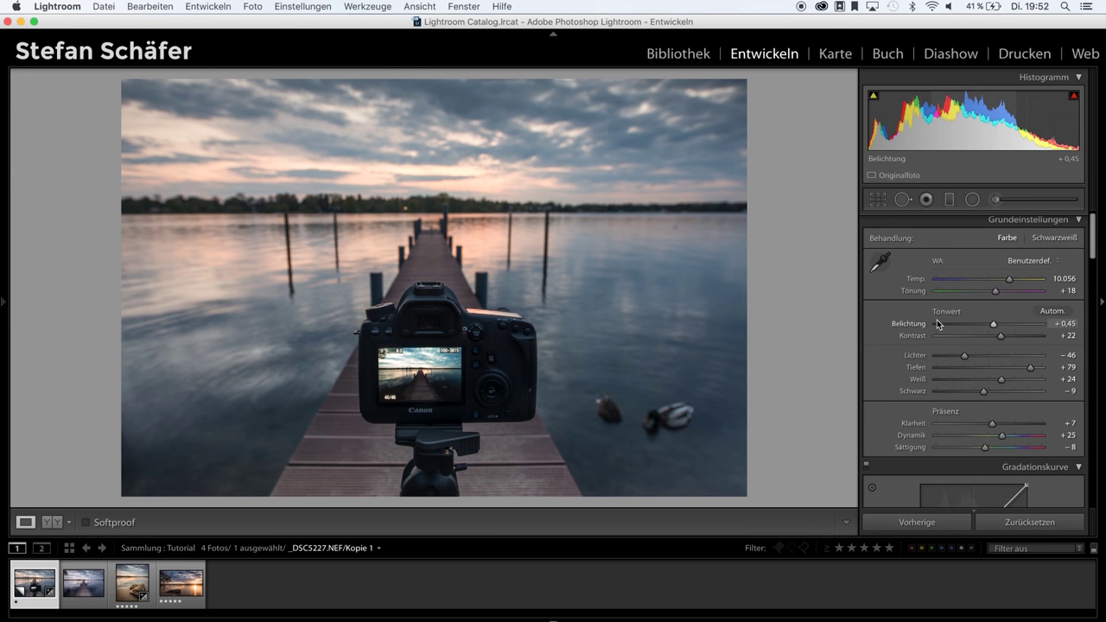
Step: Lift the tone curve's black point and lower its white point to 95,3 %
{"action": "scroll", "coordinate": [937, 321], "scroll_direction": "down", "scroll_amount": 2}
{"action": "scroll", "coordinate": [936, 320], "scroll_direction": "down", "scroll_amount": 3}
{"action": "scroll", "coordinate": [937, 321], "scroll_direction": "down", "scroll_amount": 1}
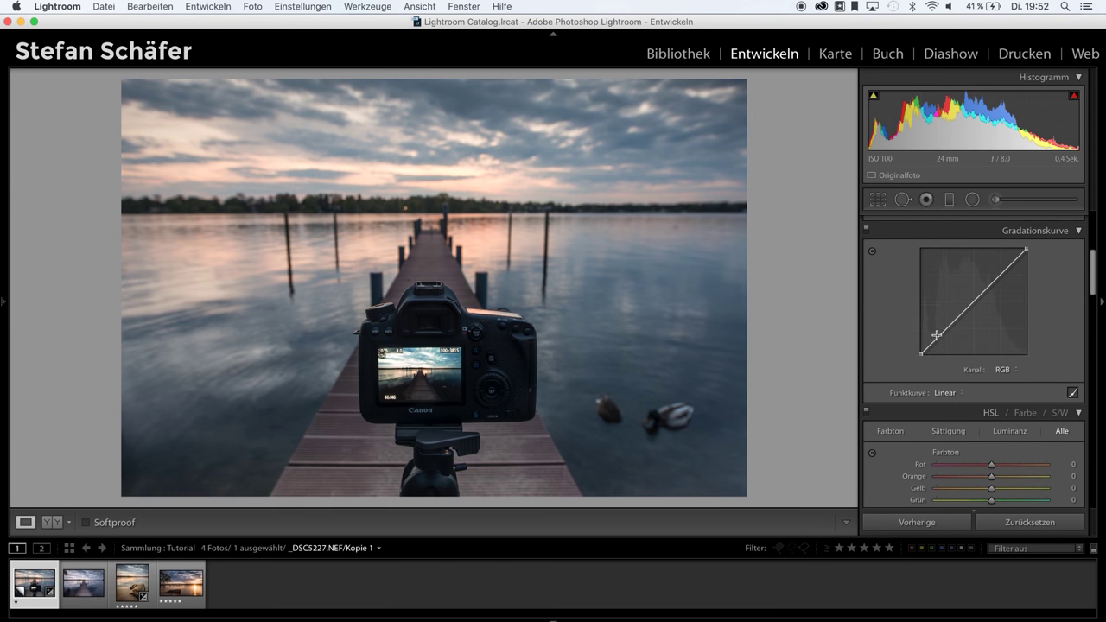
{"action": "left_click_drag", "start_coordinate": [922, 353], "coordinate": [922, 348]}
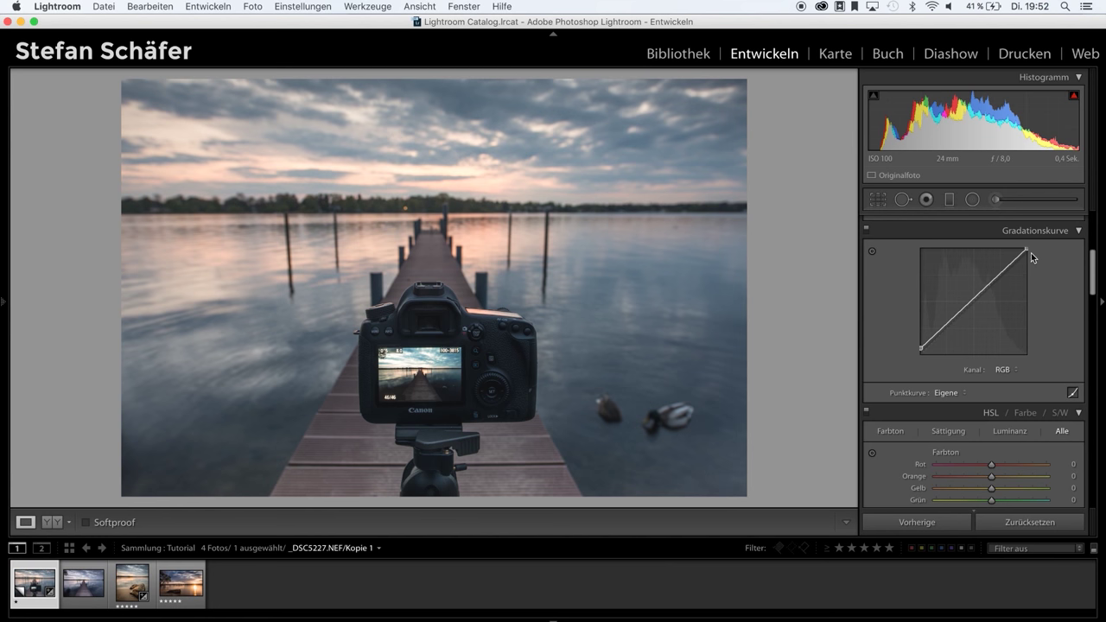
{"action": "scroll", "coordinate": [1032, 256], "scroll_direction": "up", "scroll_amount": 1}
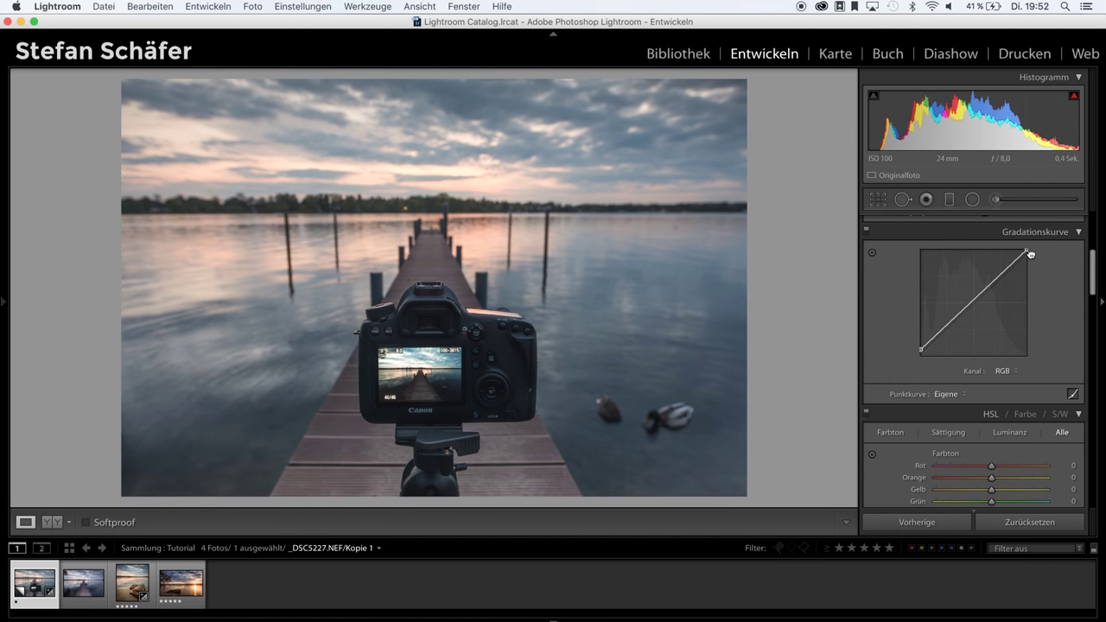
{"action": "left_click_drag", "start_coordinate": [1028, 251], "coordinate": [1029, 256]}
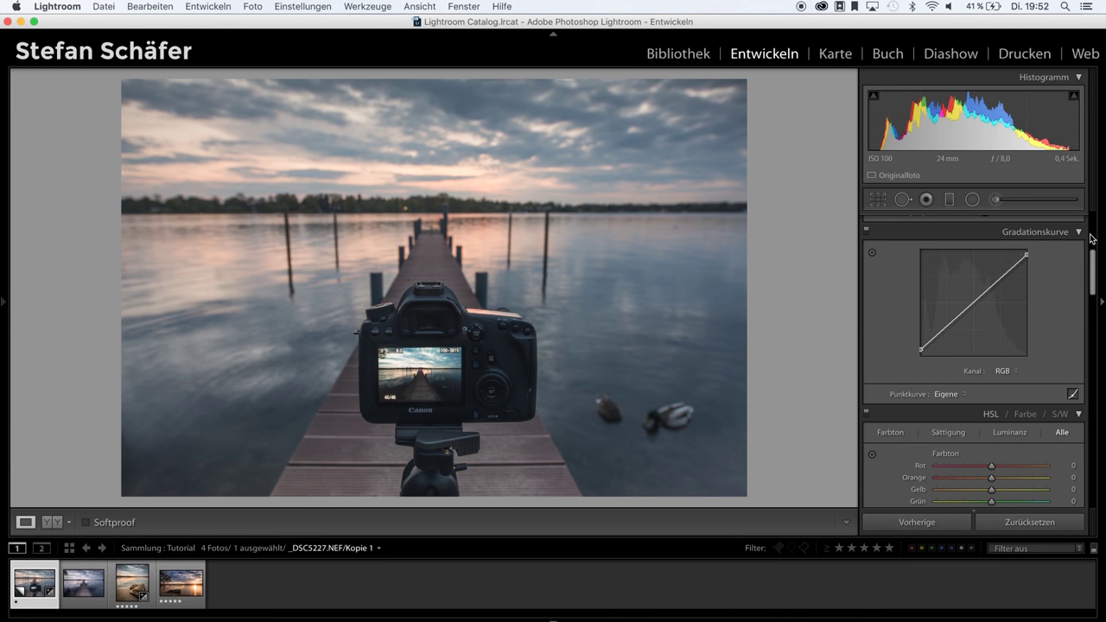
Step: Add tone curve points in the shadows and upper midtones for a gentle S-curve
{"action": "scroll", "coordinate": [1050, 258], "scroll_direction": "up", "scroll_amount": 3}
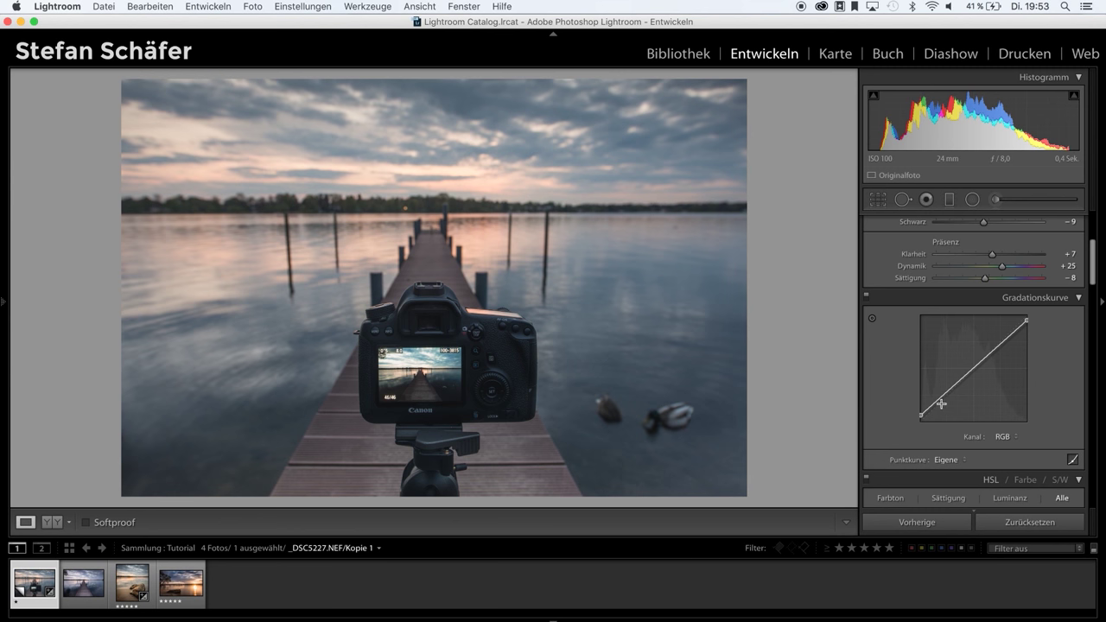
{"action": "left_click_drag", "start_coordinate": [940, 396], "coordinate": [942, 400]}
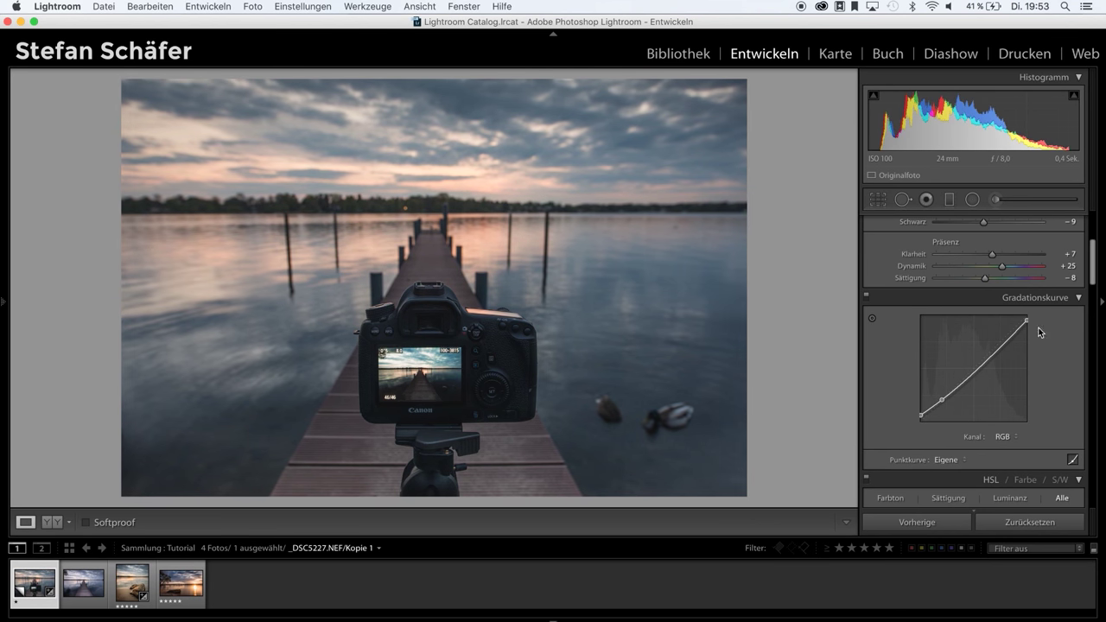
{"action": "left_click_drag", "start_coordinate": [996, 351], "coordinate": [996, 348]}
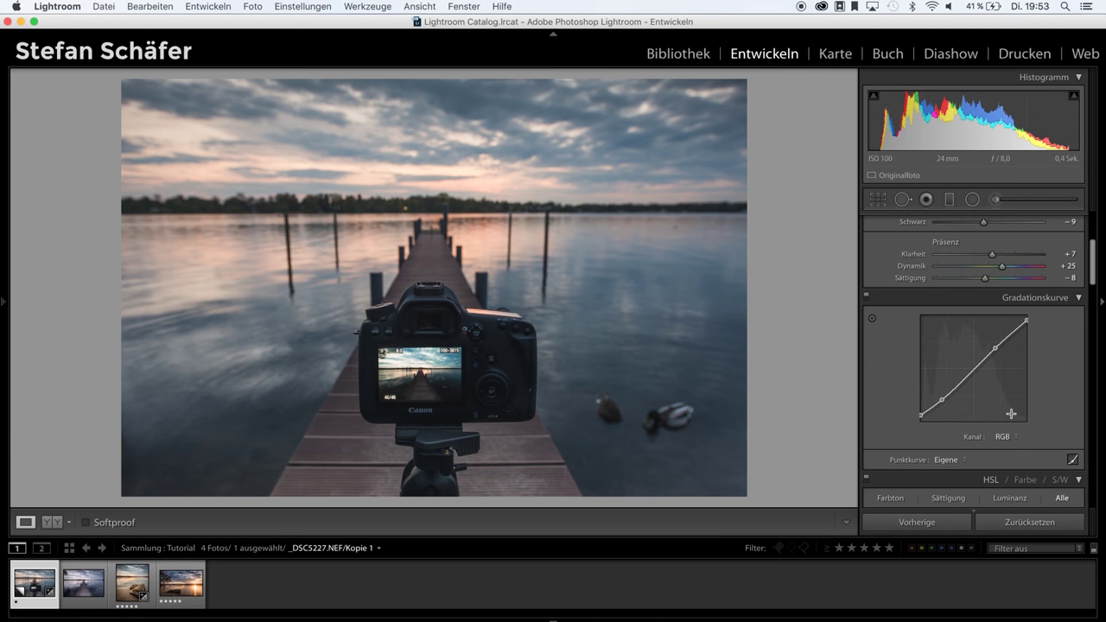
Step: Set the HSL Blue hue to −15
{"action": "scroll", "coordinate": [996, 463], "scroll_direction": "down", "scroll_amount": 1}
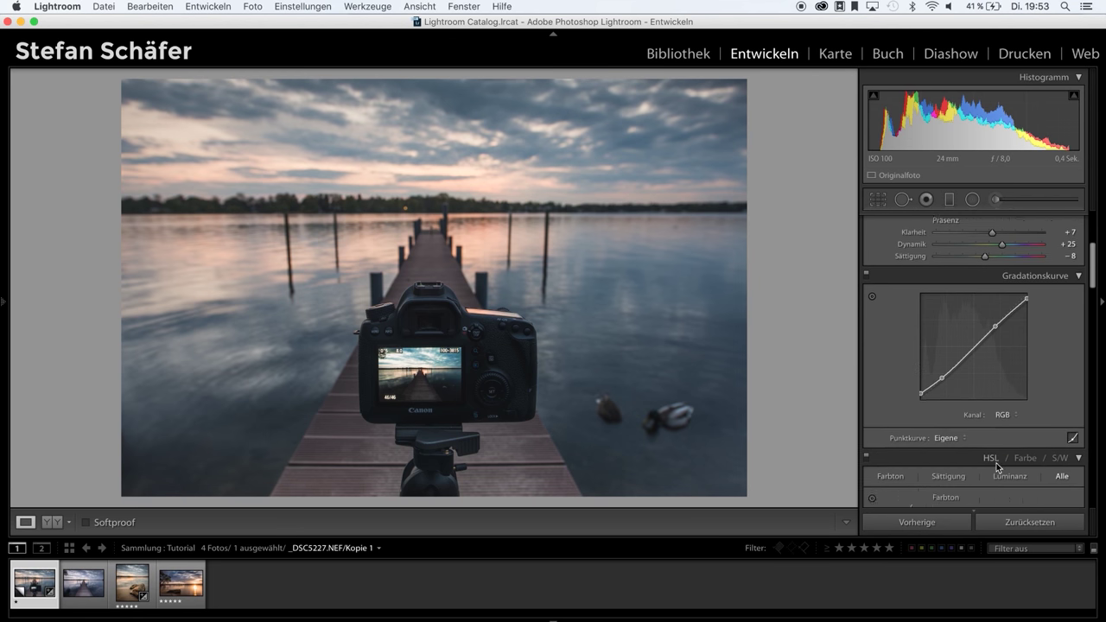
{"action": "scroll", "coordinate": [997, 463], "scroll_direction": "down", "scroll_amount": 2}
{"action": "scroll", "coordinate": [996, 463], "scroll_direction": "down", "scroll_amount": 5}
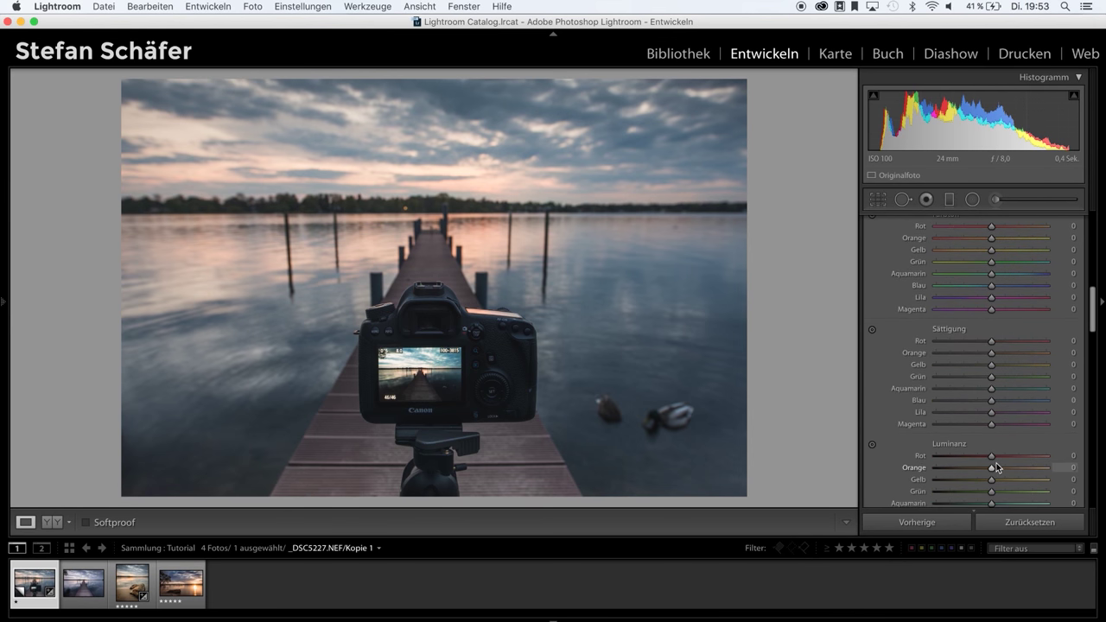
{"action": "scroll", "coordinate": [996, 467], "scroll_direction": "down", "scroll_amount": 1}
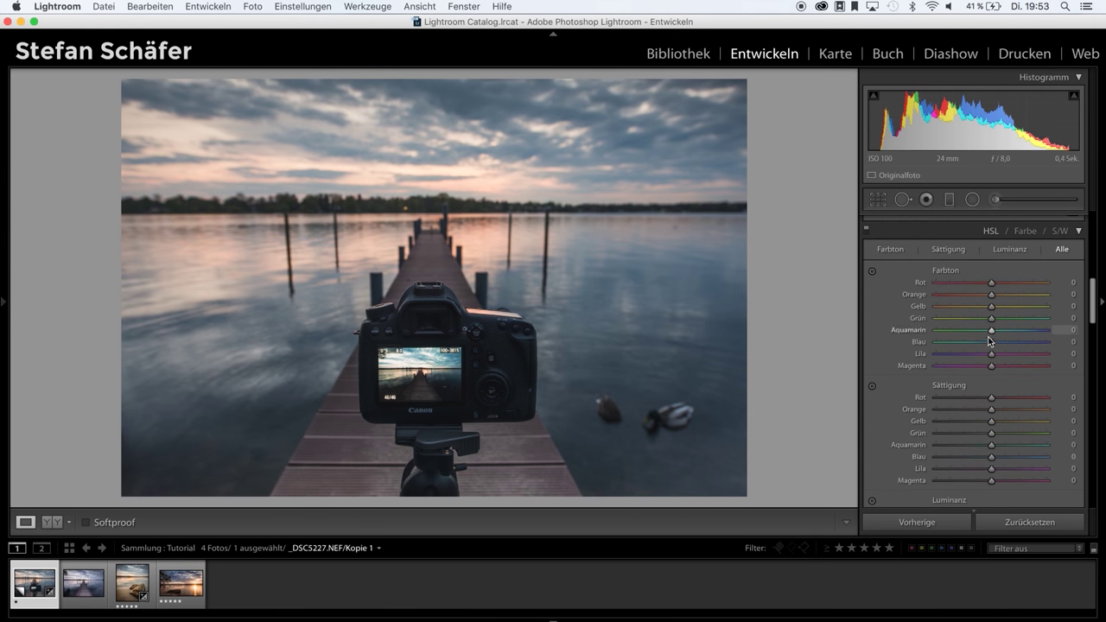
{"action": "left_click_drag", "start_coordinate": [991, 344], "coordinate": [982, 348]}
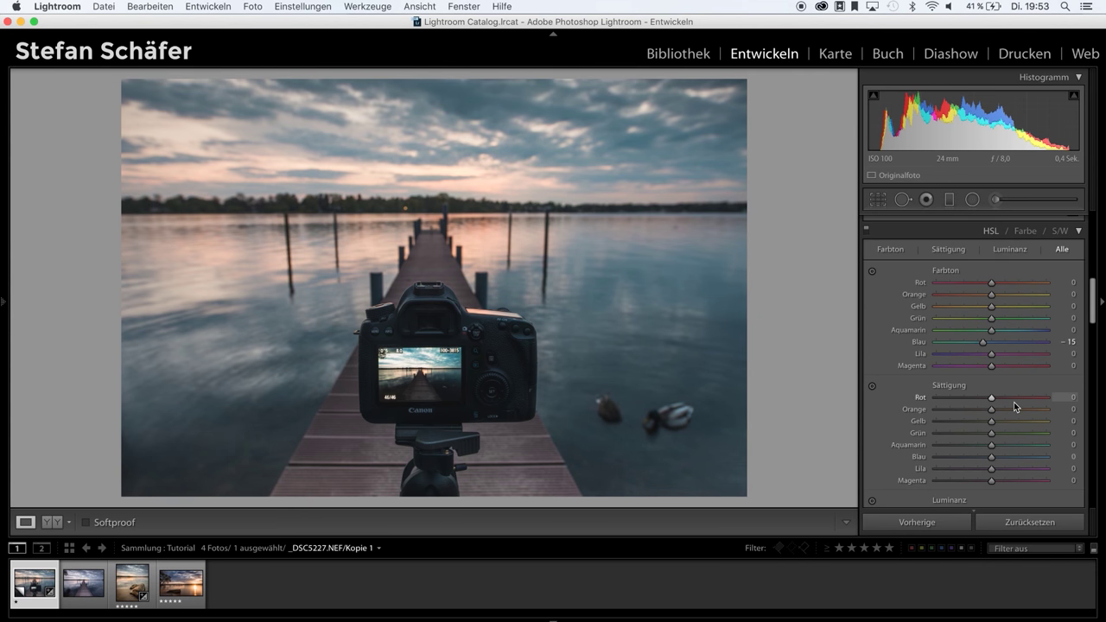
{"action": "scroll", "coordinate": [1013, 402], "scroll_direction": "down", "scroll_amount": 3}
{"action": "scroll", "coordinate": [1014, 402], "scroll_direction": "down", "scroll_amount": 3}
Step: Set sharpening Amount to 80 and Masking to 43, judging detail at 1:1
{"action": "scroll", "coordinate": [1014, 402], "scroll_direction": "down", "scroll_amount": 2}
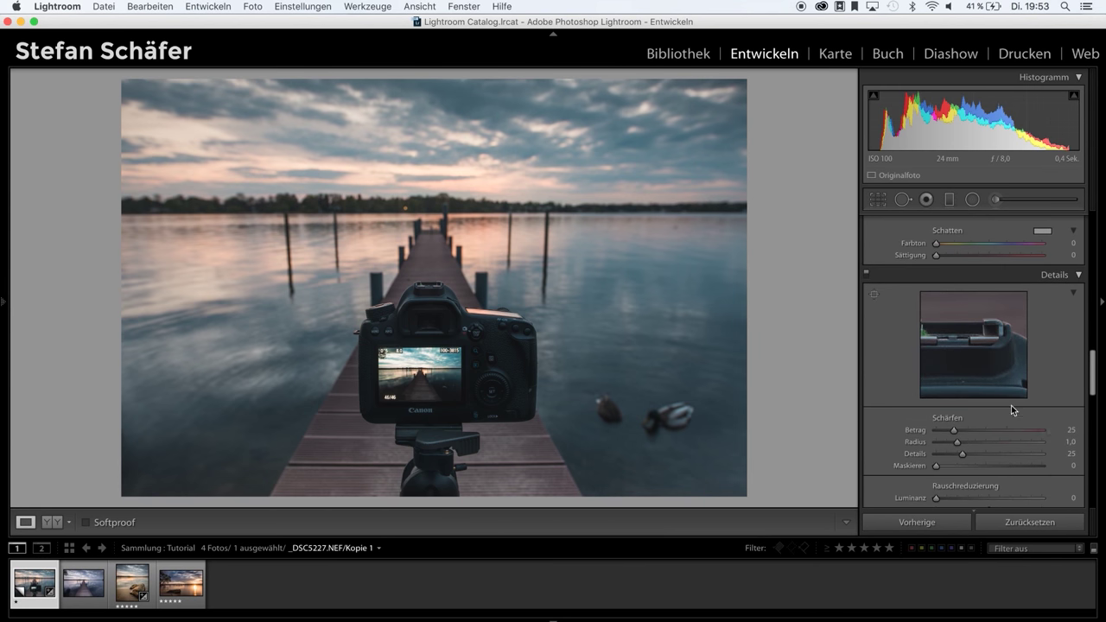
{"action": "left_click", "coordinate": [414, 334]}
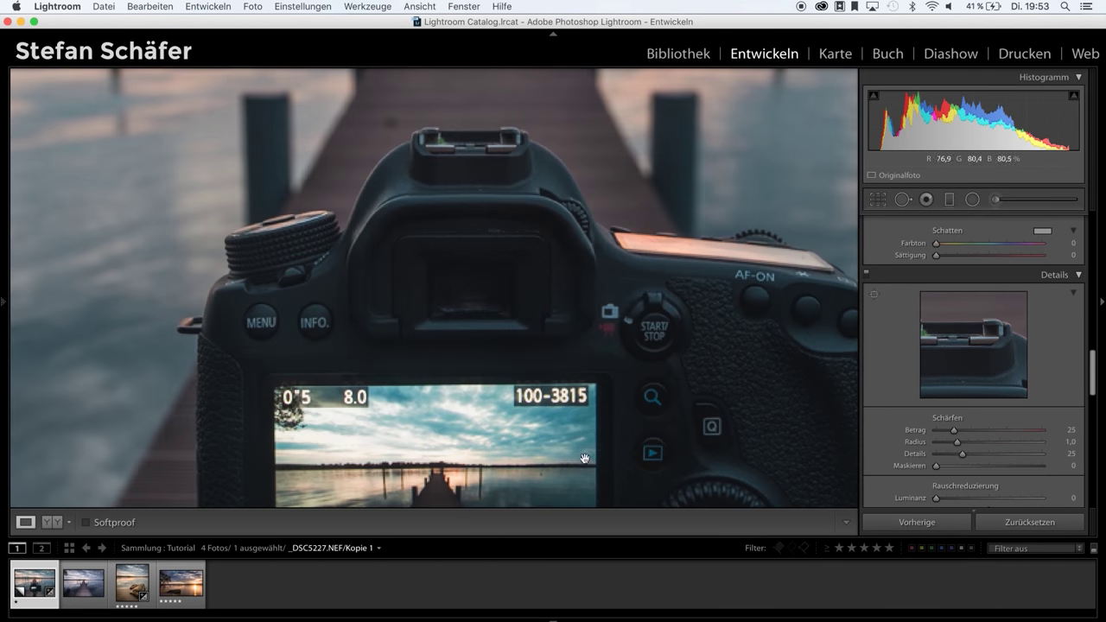
{"action": "left_click_drag", "start_coordinate": [954, 429], "coordinate": [993, 433]}
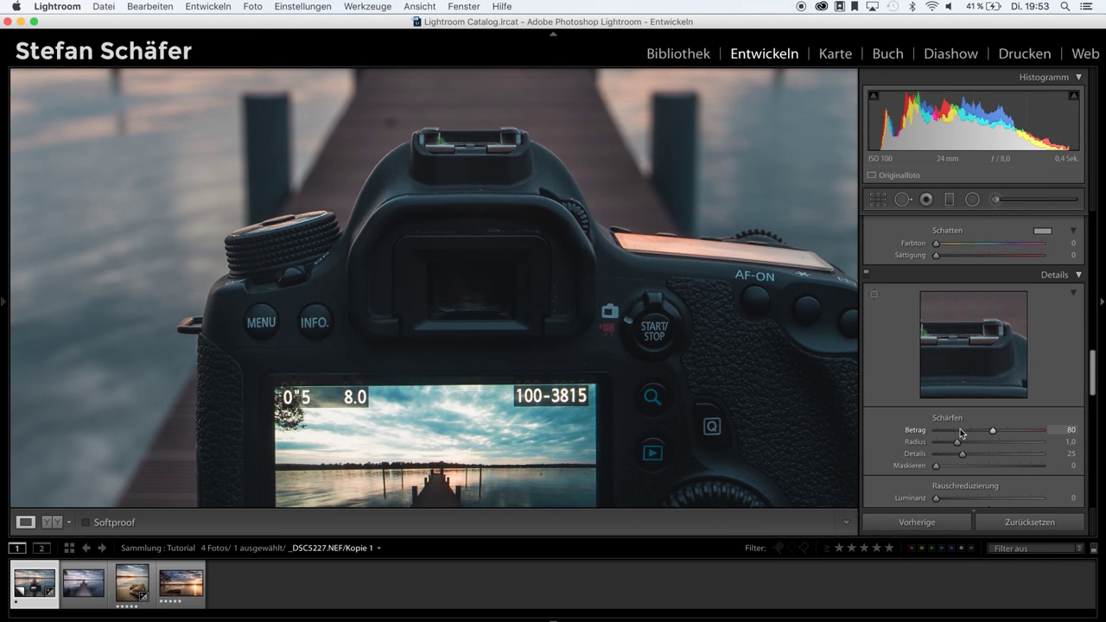
{"action": "left_click", "coordinate": [743, 377]}
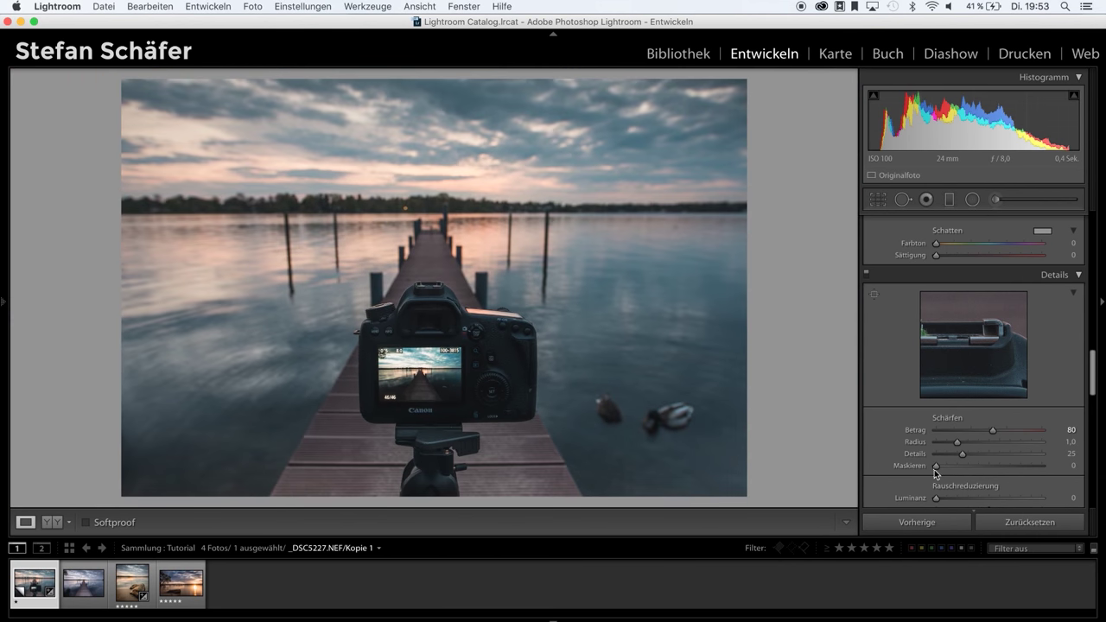
{"action": "left_click_drag", "start_coordinate": [935, 466], "coordinate": [983, 467]}
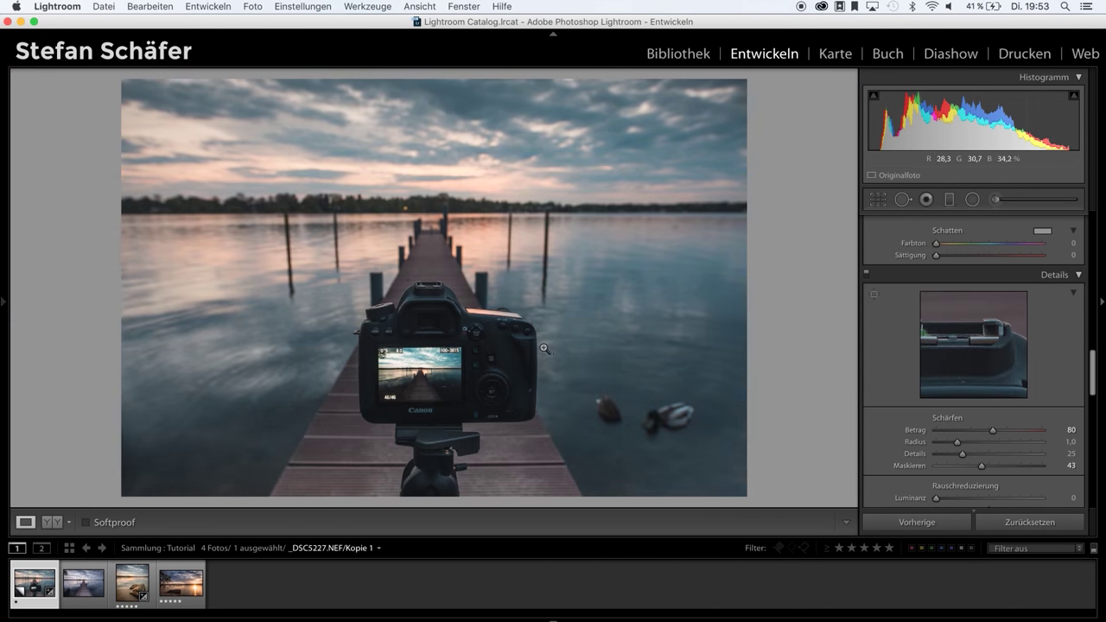
Step: Enable chromatic aberration removal and add a post-crop vignette of −14
{"action": "scroll", "coordinate": [951, 401], "scroll_direction": "down", "scroll_amount": 5}
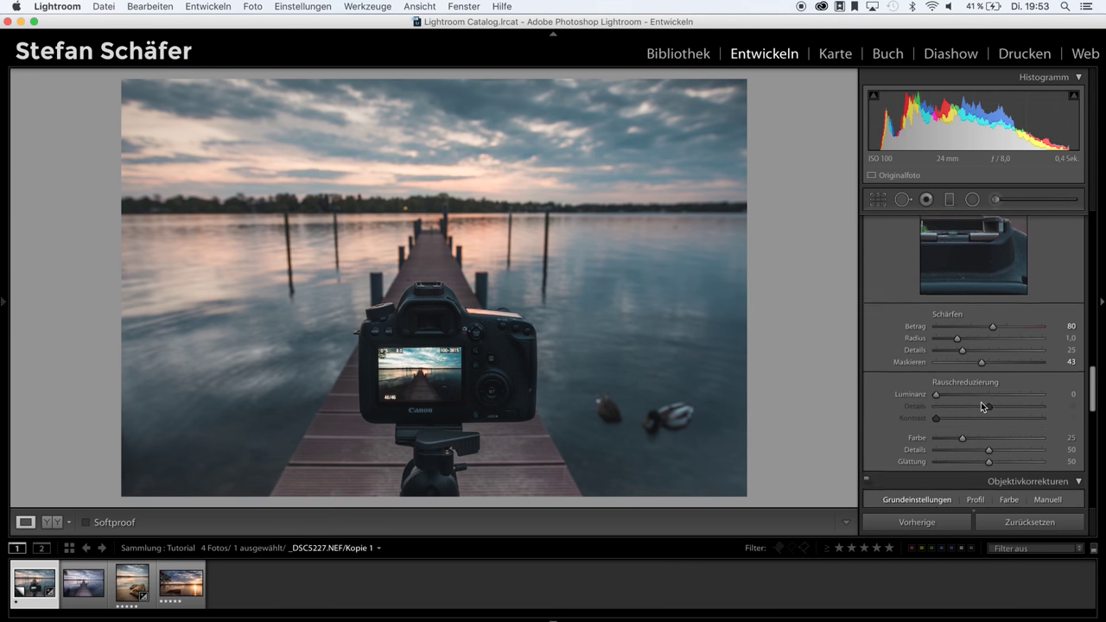
{"action": "scroll", "coordinate": [942, 407], "scroll_direction": "down", "scroll_amount": 2}
{"action": "left_click", "coordinate": [938, 416]}
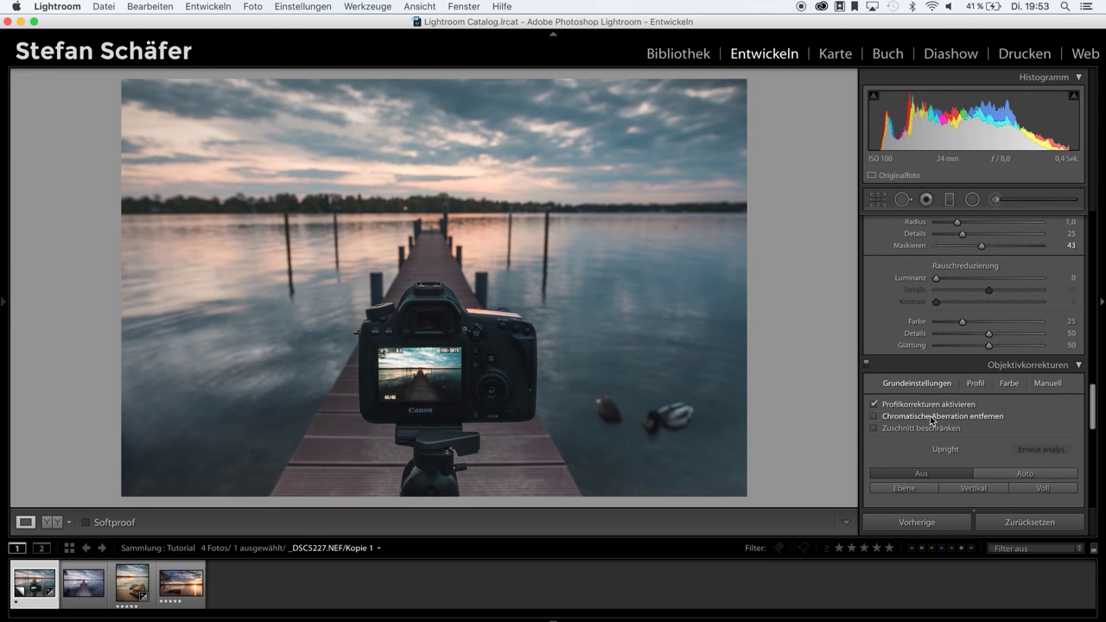
{"action": "scroll", "coordinate": [995, 440], "scroll_direction": "down", "scroll_amount": 2}
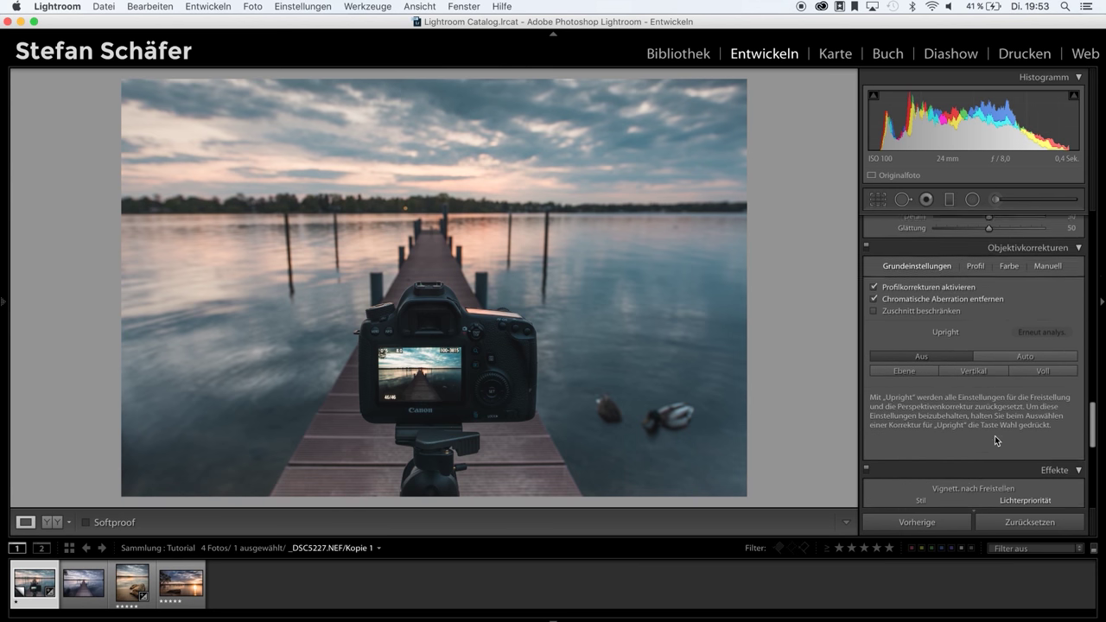
{"action": "scroll", "coordinate": [995, 440], "scroll_direction": "down", "scroll_amount": 2}
{"action": "left_click_drag", "start_coordinate": [990, 463], "coordinate": [981, 461]}
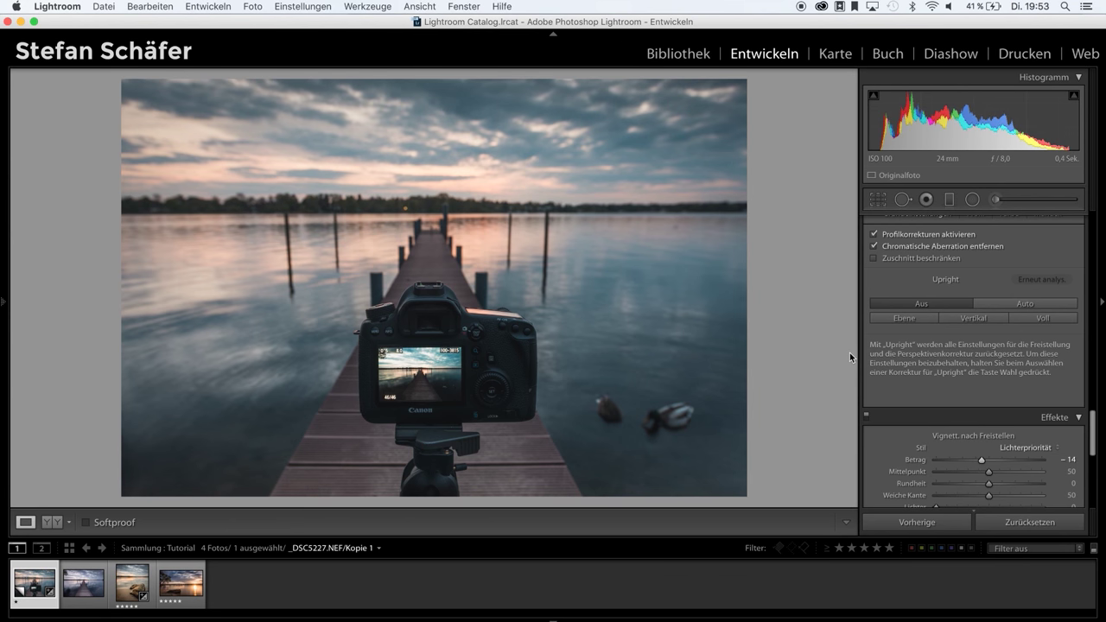
Step: Add a Dehaze amount of +4
{"action": "scroll", "coordinate": [967, 373], "scroll_direction": "down", "scroll_amount": 3}
{"action": "scroll", "coordinate": [967, 374], "scroll_direction": "down", "scroll_amount": 3}
{"action": "scroll", "coordinate": [975, 332], "scroll_direction": "down", "scroll_amount": 2}
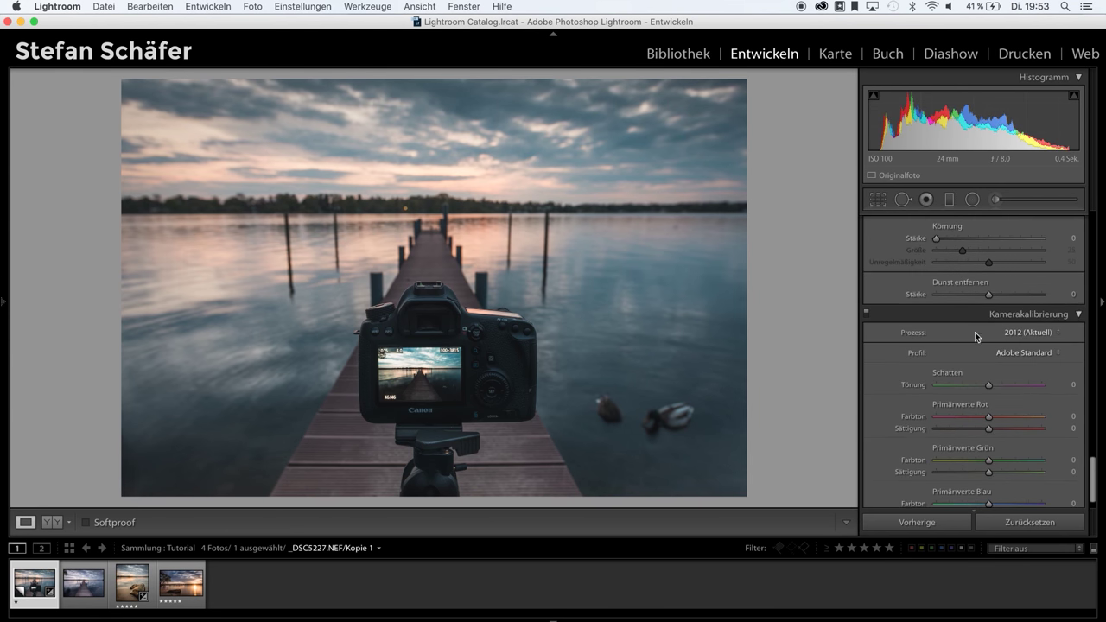
{"action": "mouse_move", "coordinate": [989, 295]}
{"action": "left_mouse_down"}
{"action": "mouse_move", "coordinate": [1000, 294]}
{"action": "mouse_move", "coordinate": [991, 295]}
{"action": "left_mouse_up"}
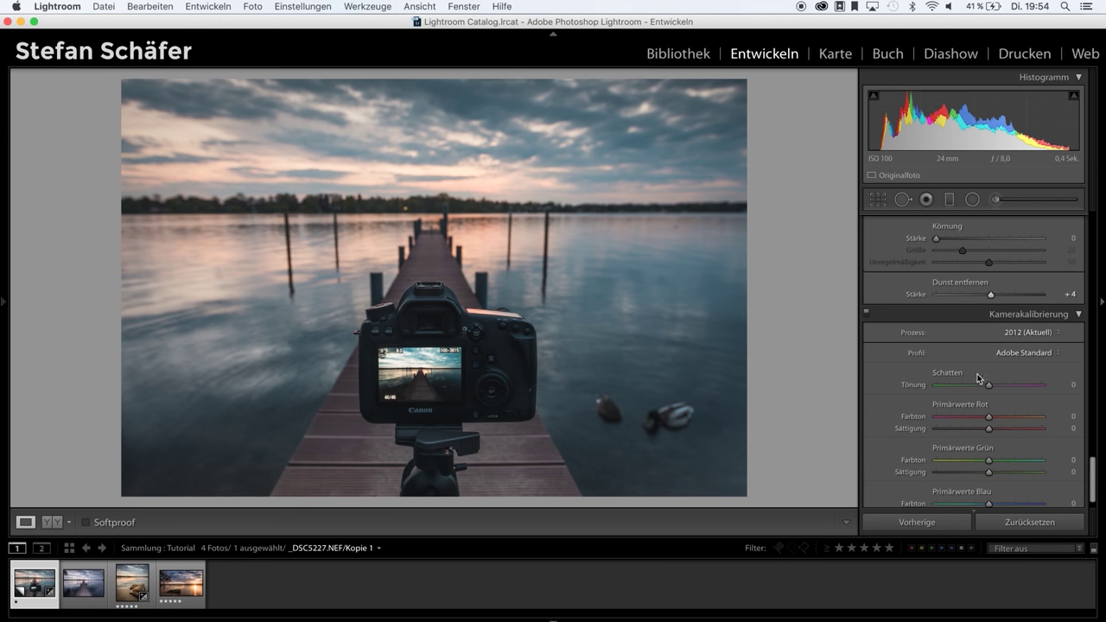
Step: Try the Camera Landscape calibration profile, then revert to Adobe Standard
{"action": "left_click", "coordinate": [1025, 354]}
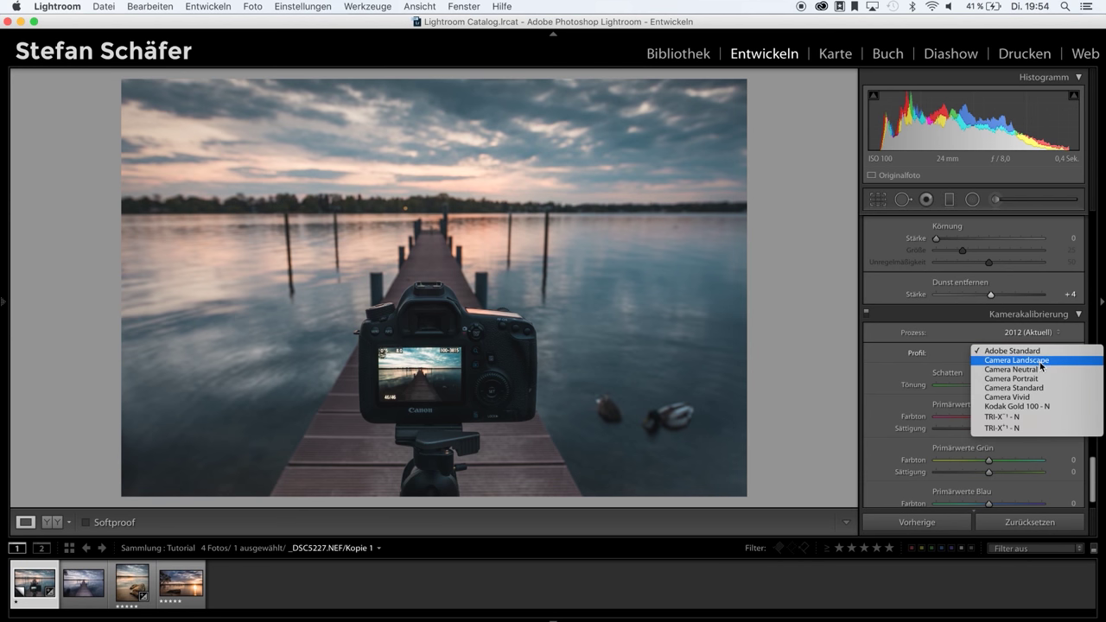
{"action": "left_click", "coordinate": [1041, 361]}
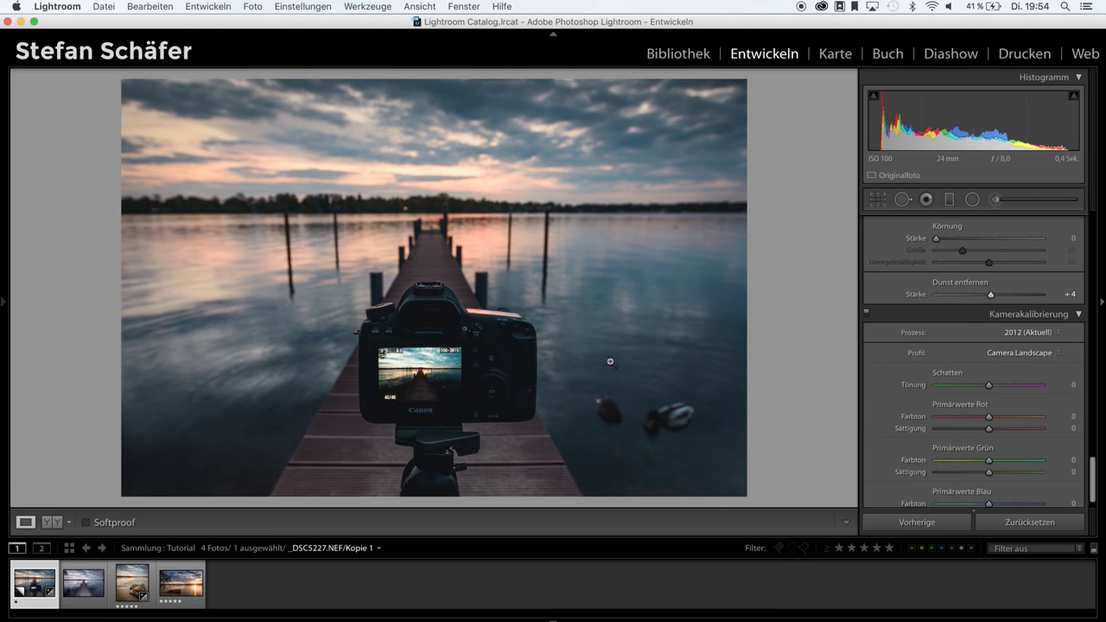
{"action": "left_click", "coordinate": [1025, 353]}
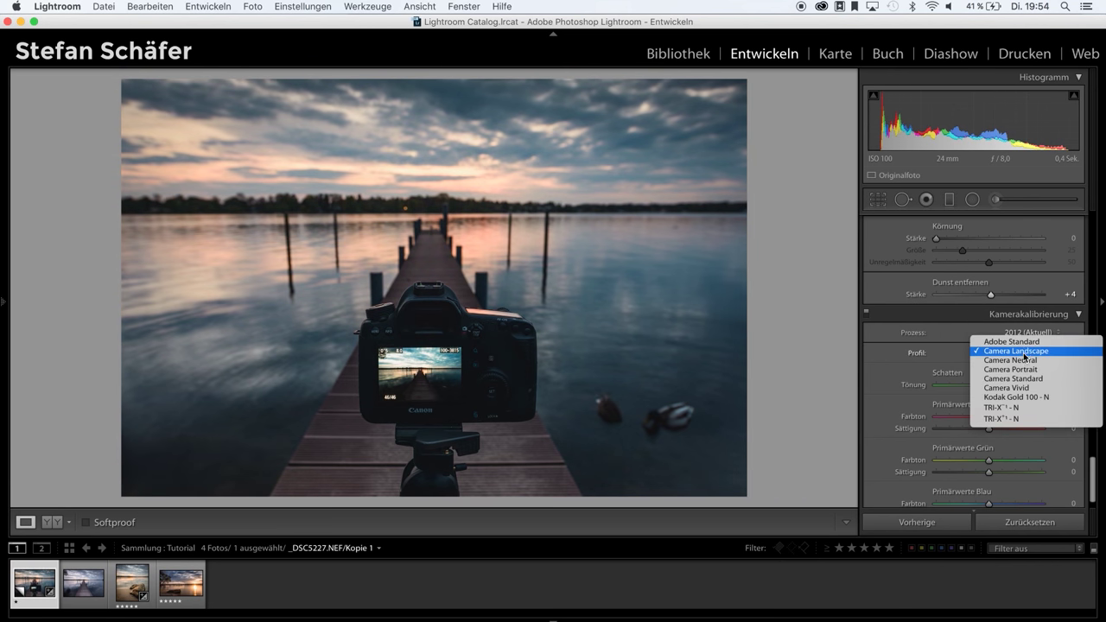
{"action": "left_click", "coordinate": [1023, 342]}
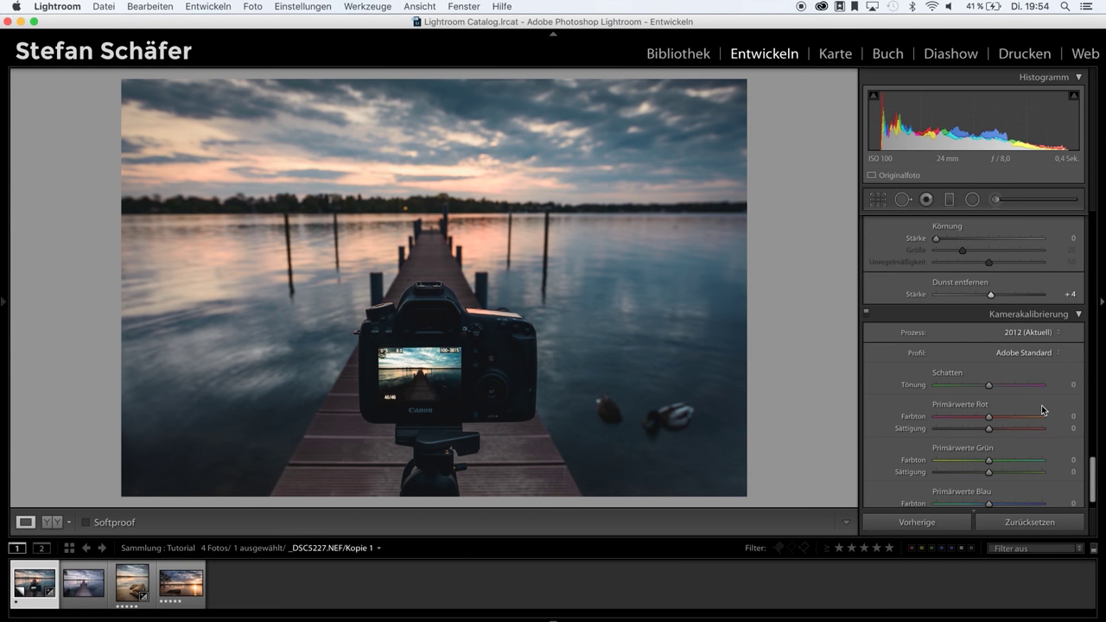
Step: Shift the calibration Blue Primary hue to +10
{"action": "scroll", "coordinate": [1041, 411], "scroll_direction": "down", "scroll_amount": 2}
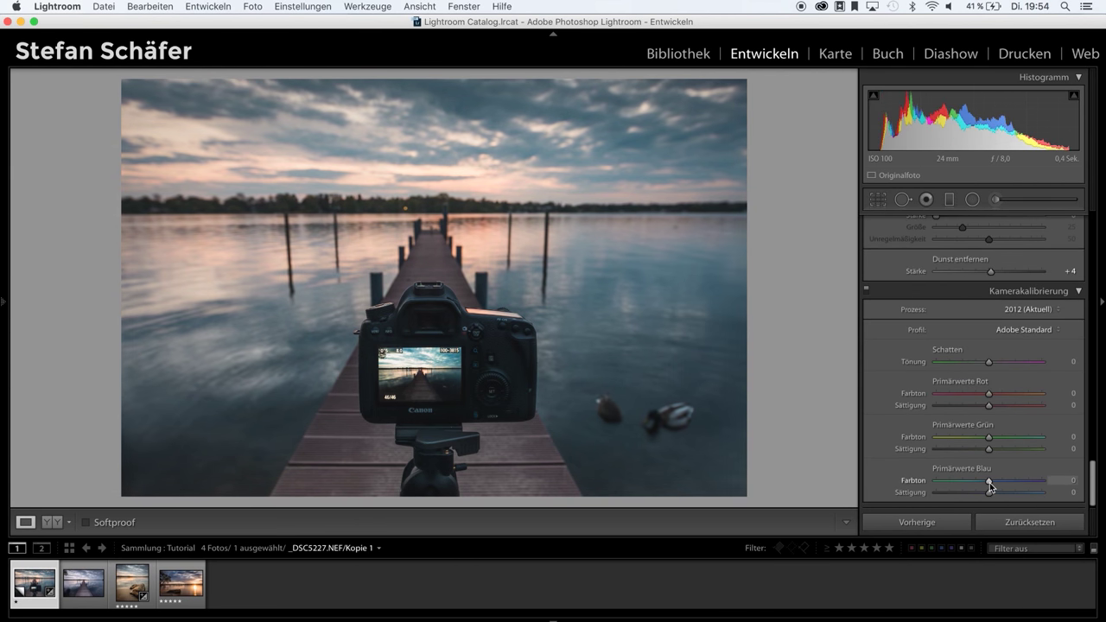
{"action": "mouse_move", "coordinate": [990, 482]}
{"action": "left_mouse_down"}
{"action": "mouse_move", "coordinate": [952, 482]}
{"action": "mouse_move", "coordinate": [996, 485]}
{"action": "left_mouse_up"}
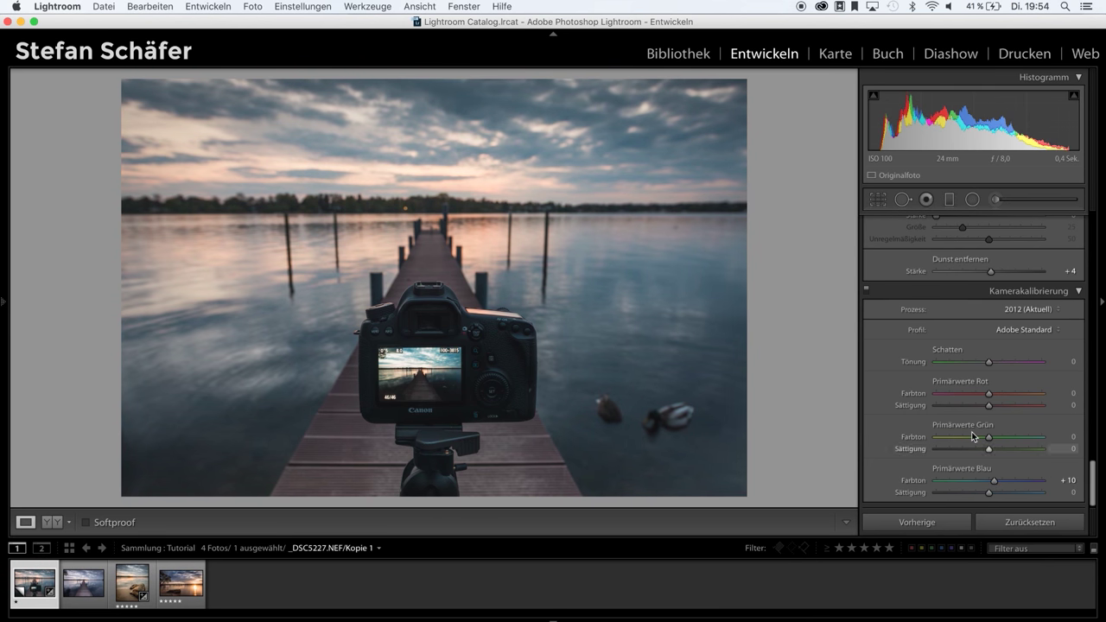
{"action": "scroll", "coordinate": [995, 380], "scroll_direction": "up", "scroll_amount": 5}
{"action": "scroll", "coordinate": [995, 379], "scroll_direction": "up", "scroll_amount": 5}
{"action": "scroll", "coordinate": [995, 380], "scroll_direction": "up", "scroll_amount": 5}
{"action": "scroll", "coordinate": [995, 379], "scroll_direction": "up", "scroll_amount": 1}
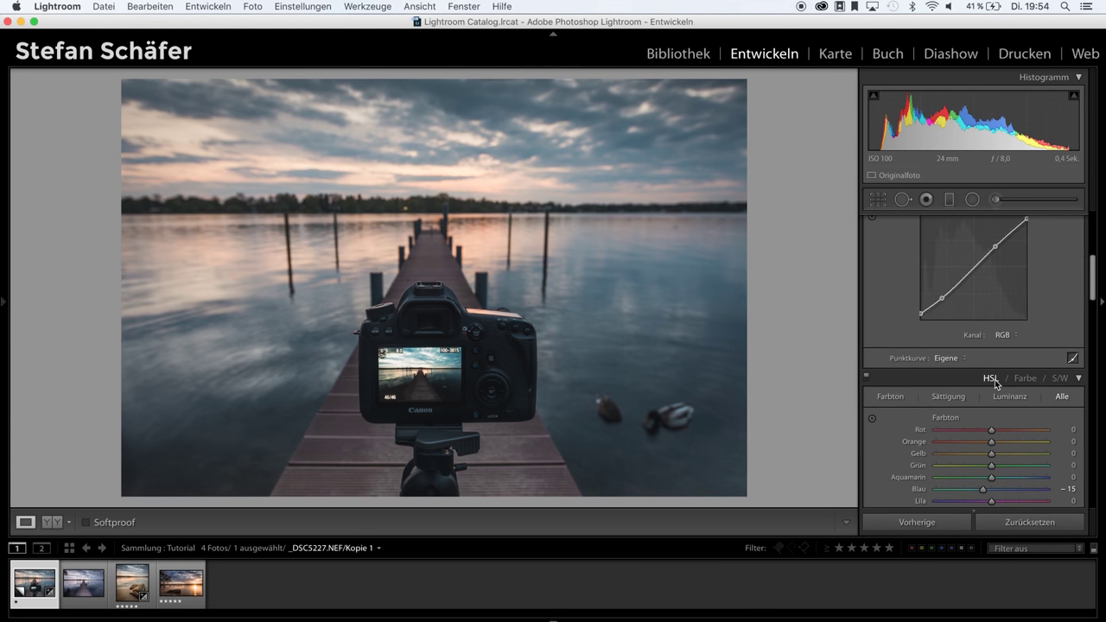
Step: Zoom to 1:1 and heal the dark spot in the water with Spot Removal
{"action": "left_click", "coordinate": [679, 229]}
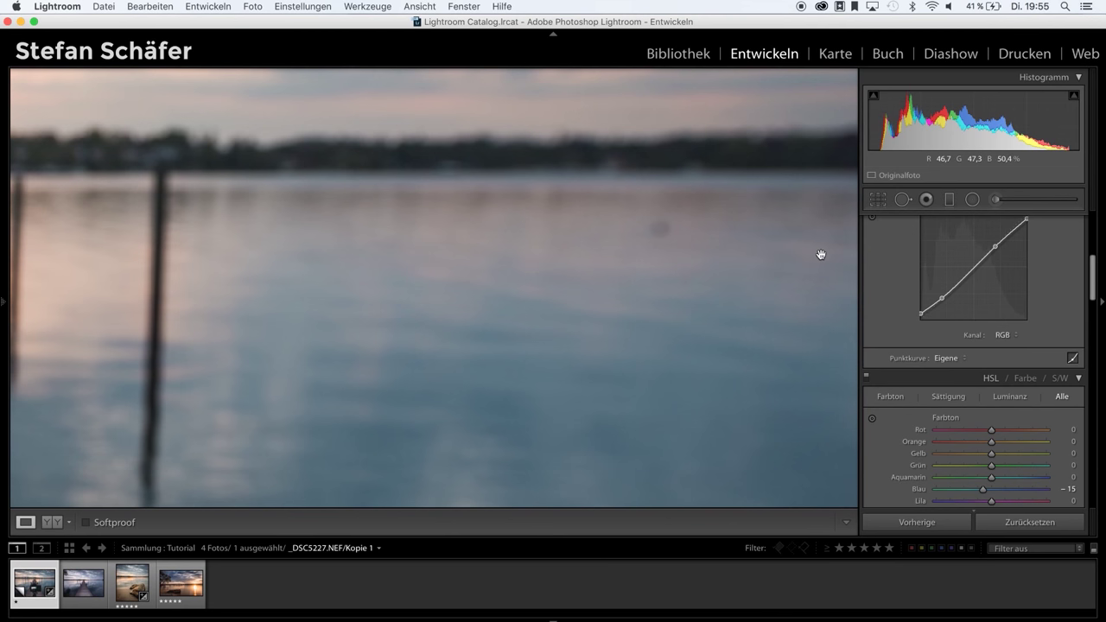
{"action": "left_click", "coordinate": [902, 199]}
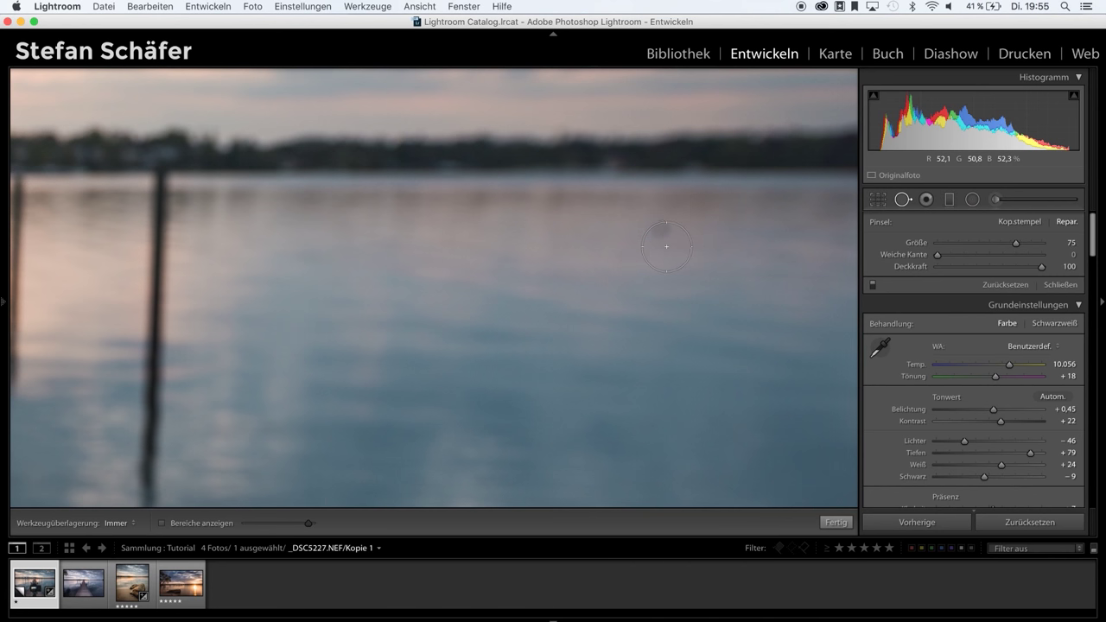
{"action": "left_click", "coordinate": [661, 228]}
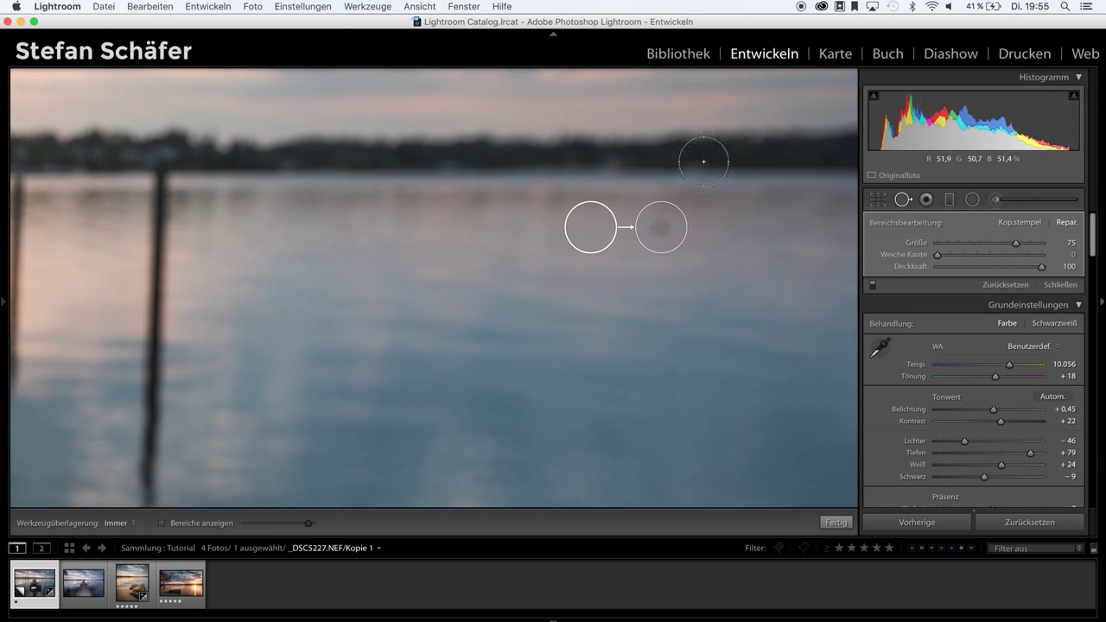
Step: Heal the orange spot along the tree line and close the spot tool
{"action": "mouse_move", "coordinate": [528, 356]}
{"action": "left_mouse_down"}
{"action": "mouse_move", "coordinate": [455, 386]}
{"action": "mouse_move", "coordinate": [459, 486]}
{"action": "left_mouse_up"}
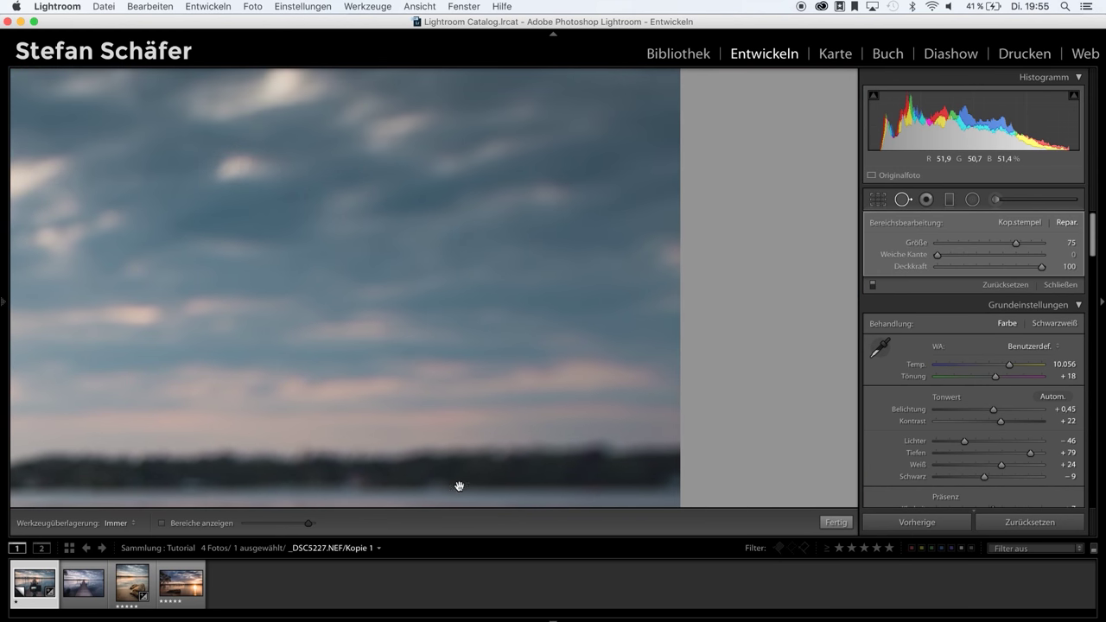
{"action": "mouse_move", "coordinate": [491, 417]}
{"action": "left_mouse_down"}
{"action": "mouse_move", "coordinate": [476, 410]}
{"action": "mouse_move", "coordinate": [767, 288]}
{"action": "left_mouse_up"}
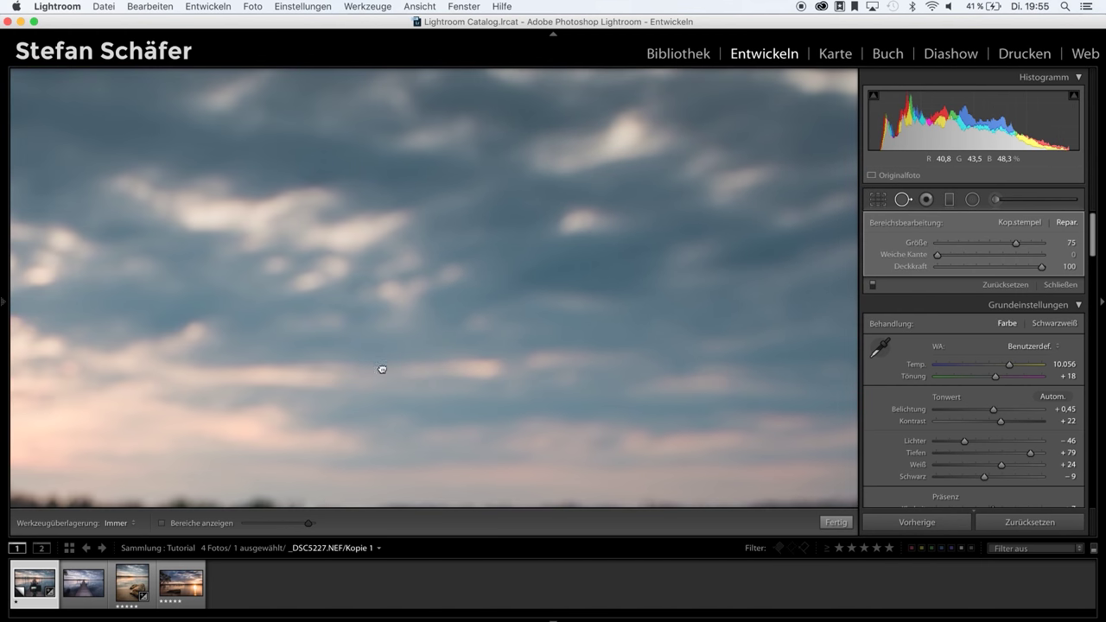
{"action": "scroll", "coordinate": [590, 220], "scroll_direction": "down", "scroll_amount": 3}
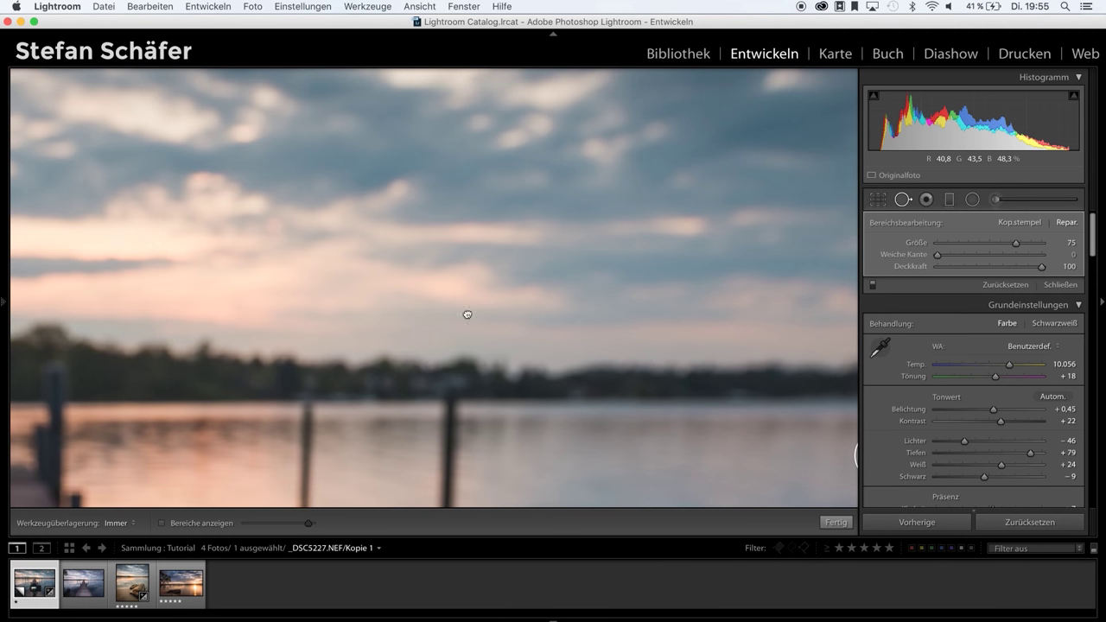
{"action": "scroll", "coordinate": [388, 312], "scroll_direction": "left", "scroll_amount": 3}
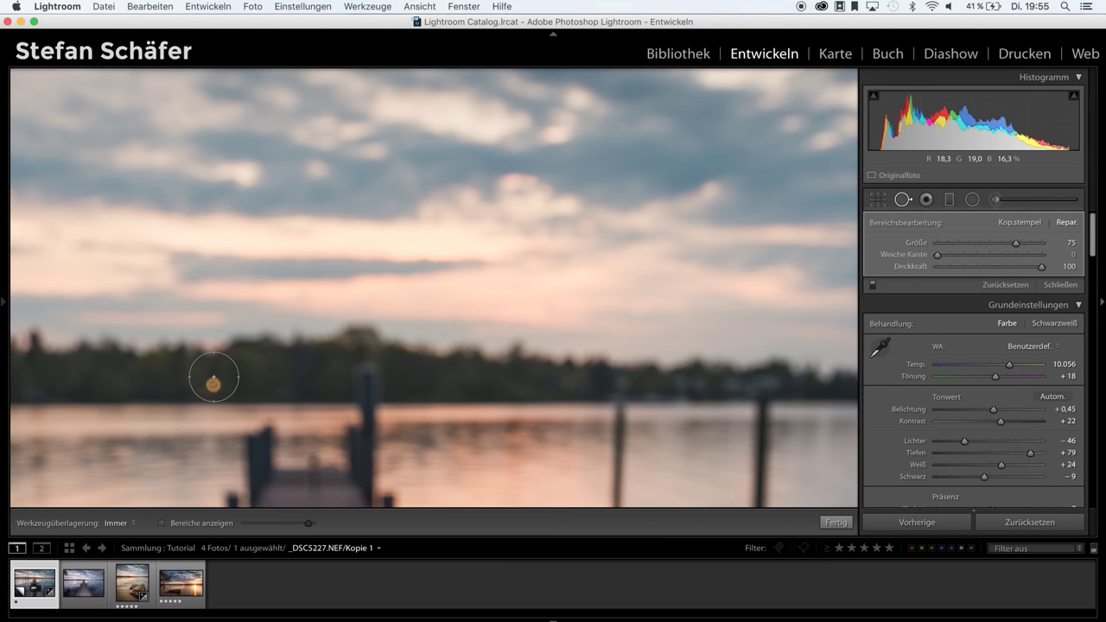
{"action": "scroll", "coordinate": [218, 377], "scroll_direction": "down", "scroll_amount": 2}
{"action": "scroll", "coordinate": [218, 377], "scroll_direction": "down", "scroll_amount": 2}
{"action": "scroll", "coordinate": [219, 378], "scroll_direction": "down", "scroll_amount": 1}
{"action": "left_click", "coordinate": [212, 384]}
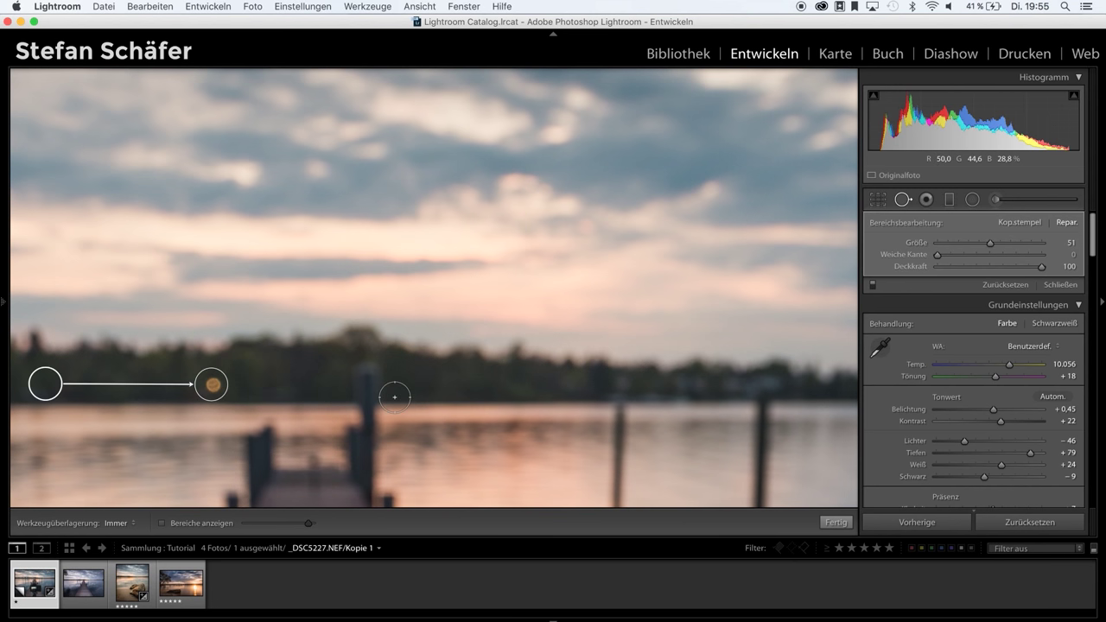
{"action": "left_click", "coordinate": [835, 524]}
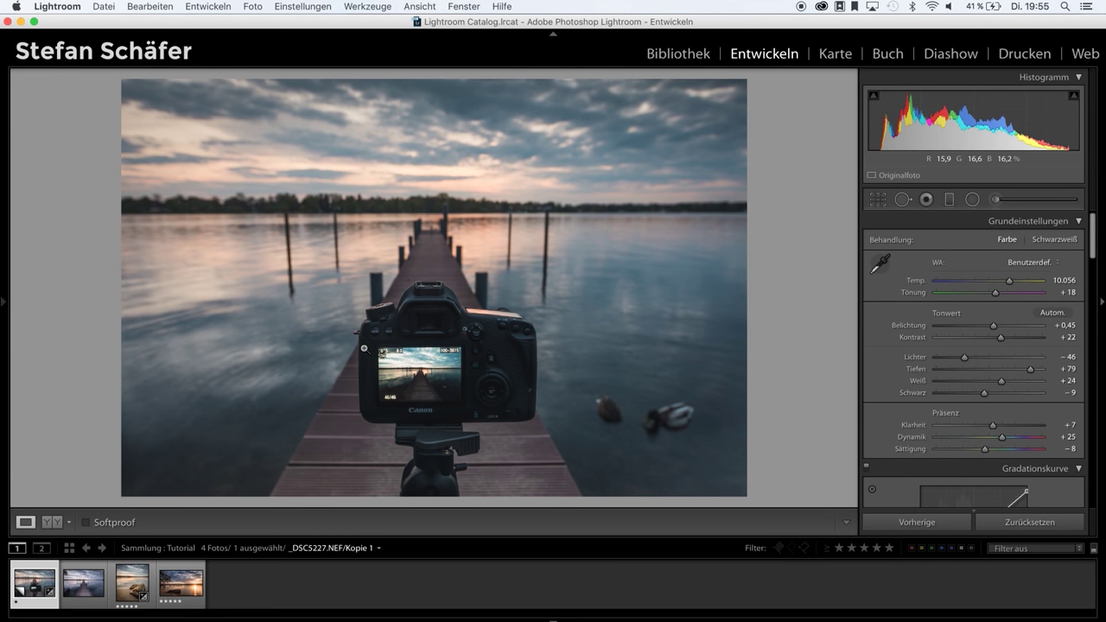
Step: Level the jetty photo by drawing a straighten line along the horizon and applying the crop
{"action": "left_click", "coordinate": [366, 355]}
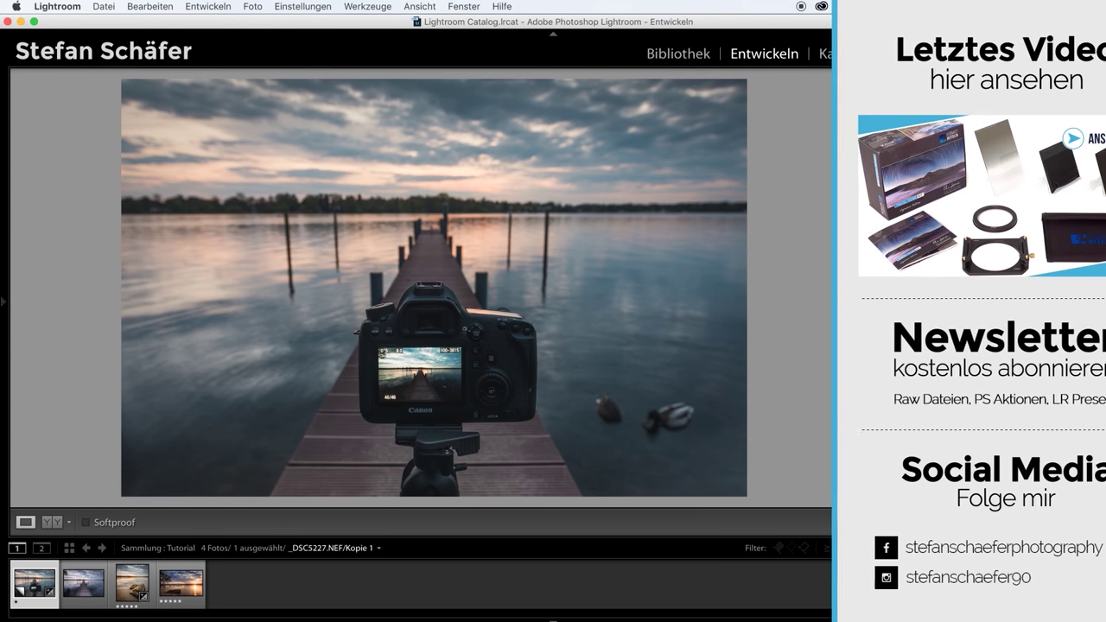
{"action": "left_click", "coordinate": [878, 199]}
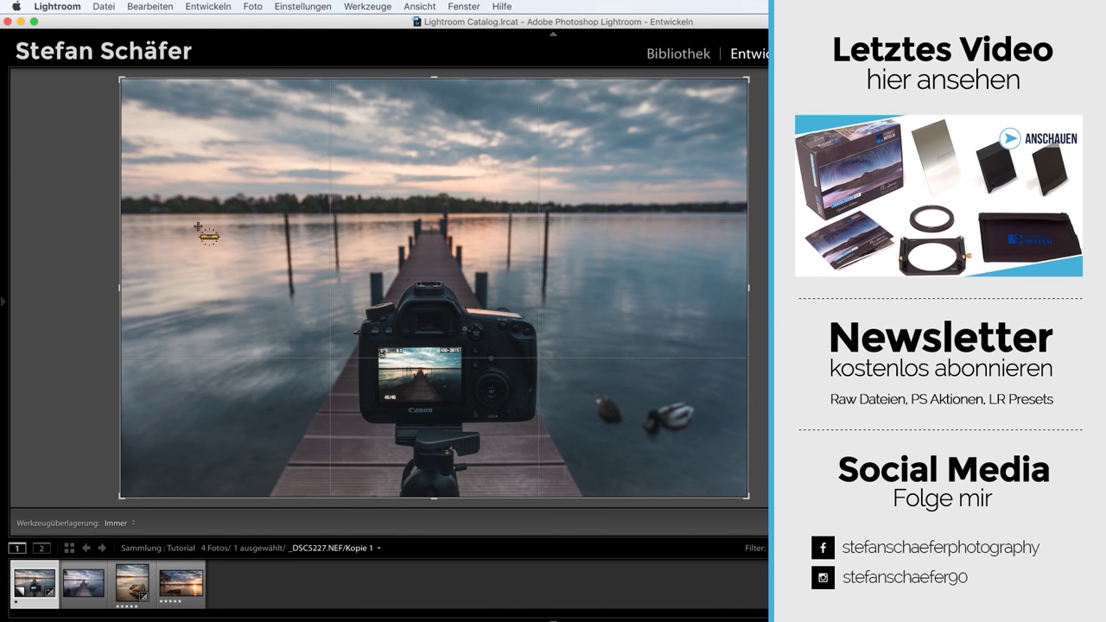
{"action": "left_click_drag", "start_coordinate": [172, 214], "coordinate": [702, 211]}
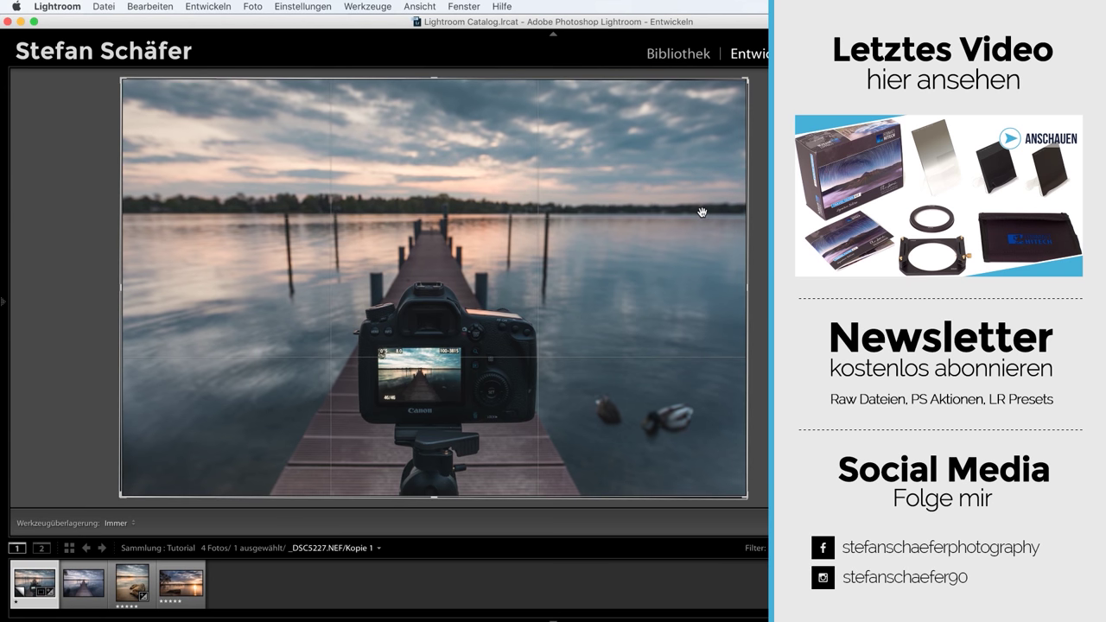
{"action": "key", "text": "Return"}
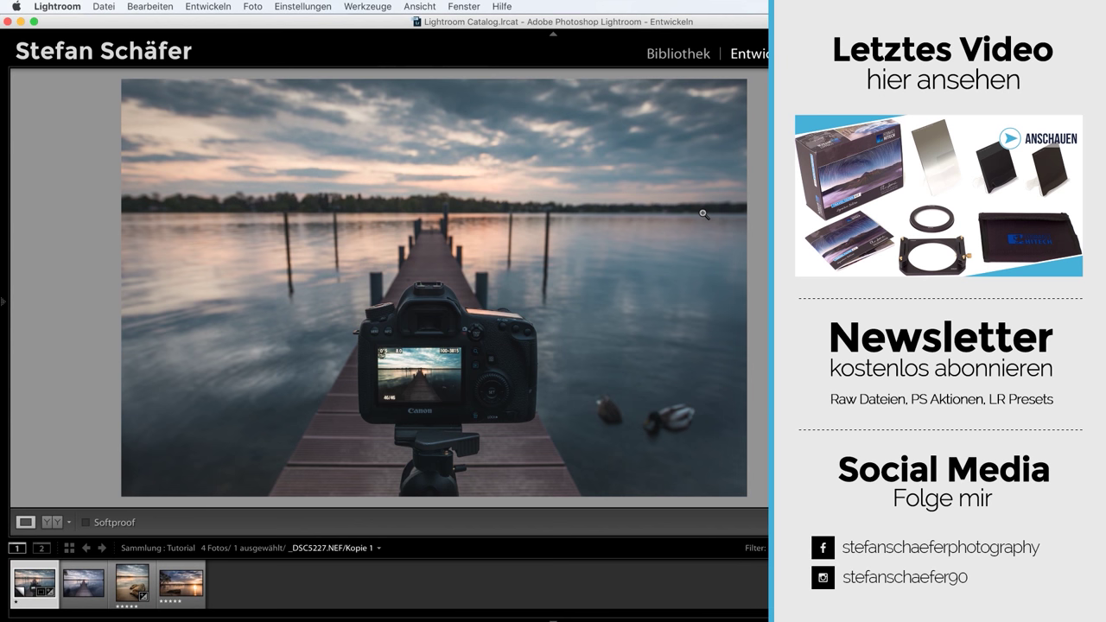